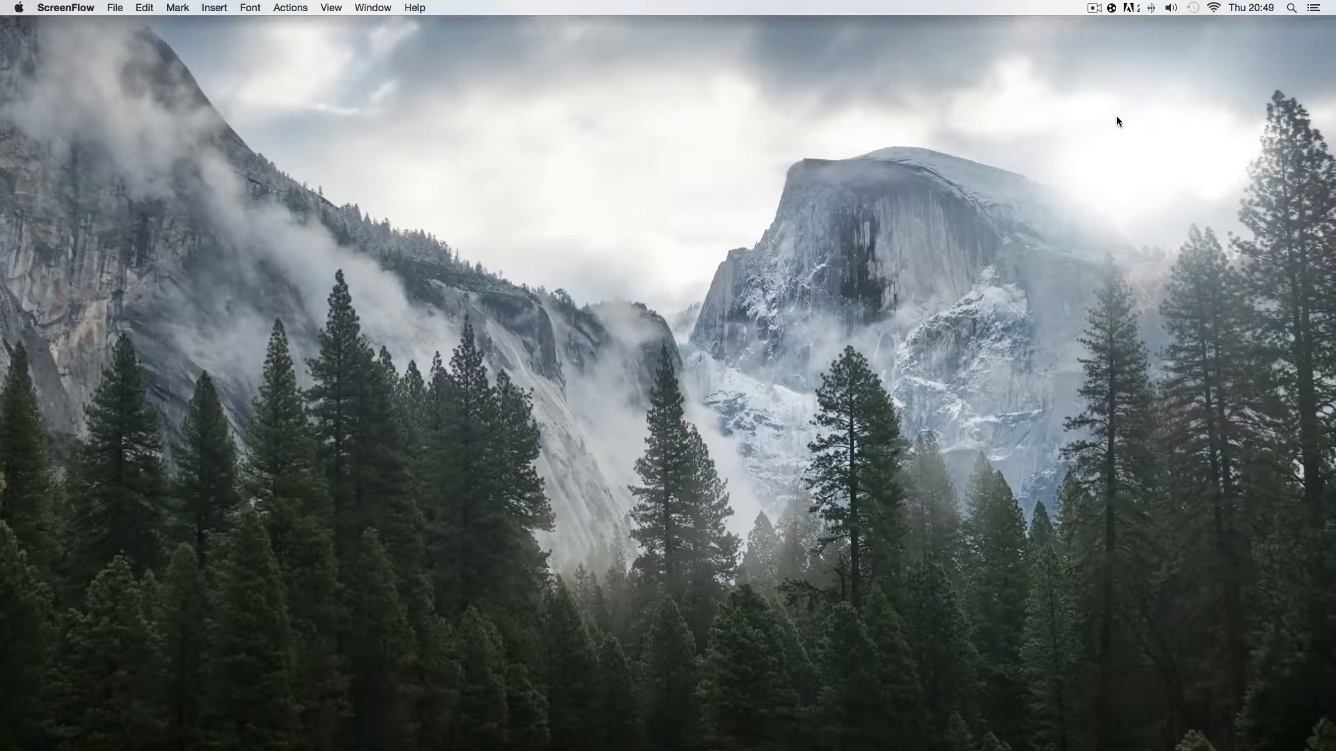
# - Launch Photoshop through a system search and enlarge its window to fill the screen
pyautogui.press('super+space')
pyautogui.write('hpto')
pyautogui.press('BackSpace')
pyautogui.press('BackSpace')
pyautogui.press('BackSpace')
pyautogui.press('BackSpace')
pyautogui.write('photo')
pyautogui.press('Return')
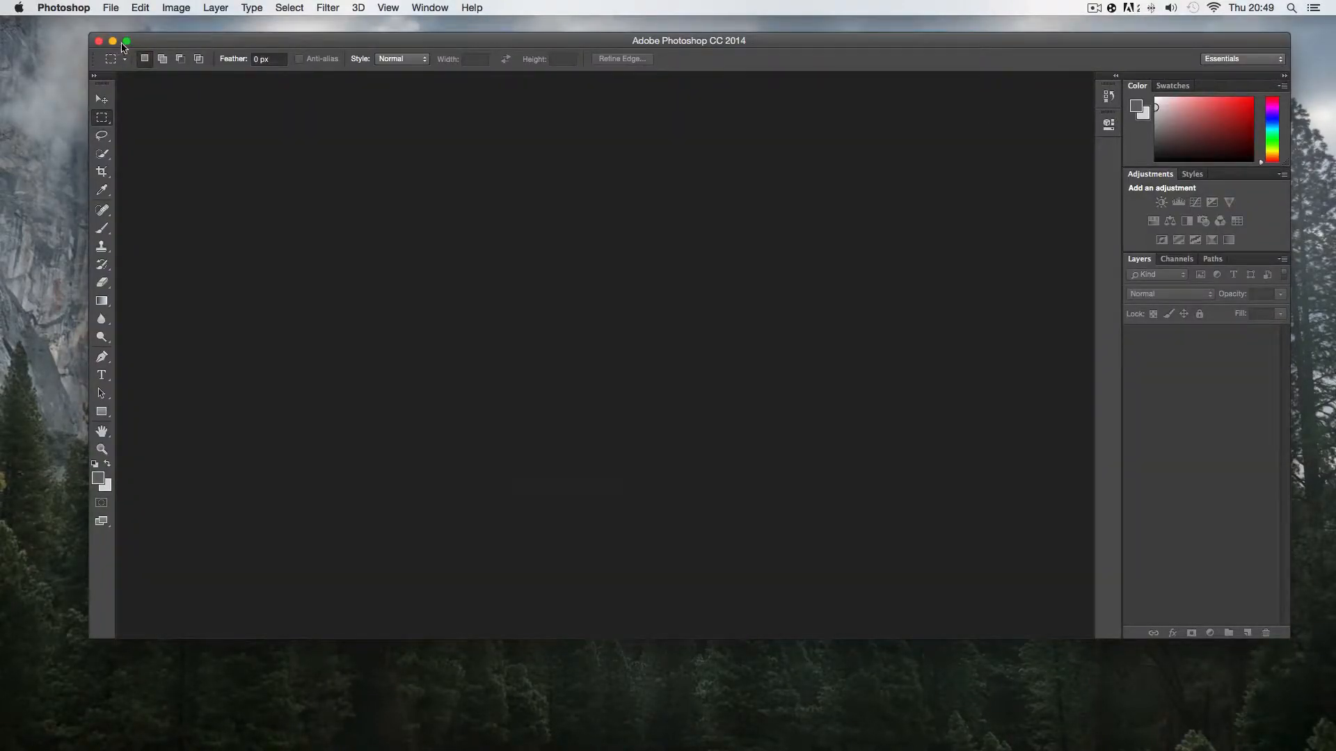
pyautogui.click(128, 41)
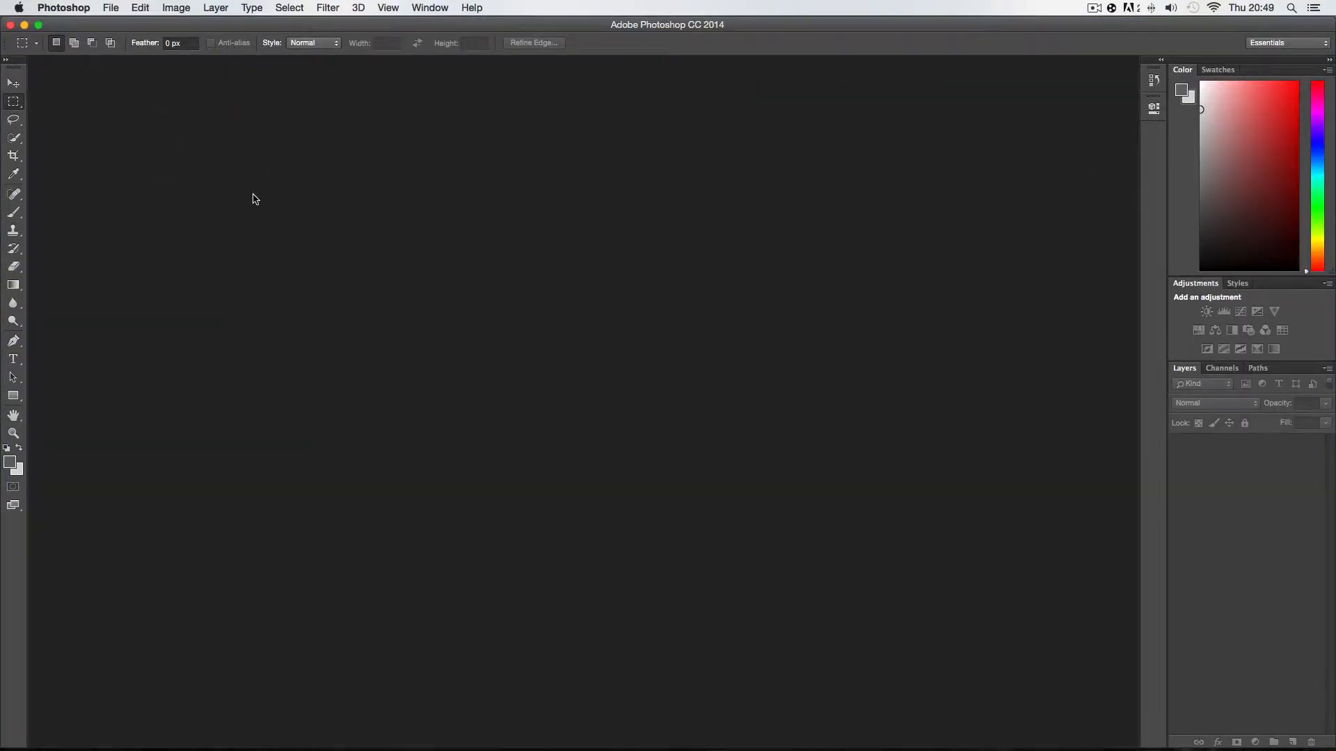
# - Start a new document and set its dimensions to be measured in pixels
pyautogui.click(114, 10)
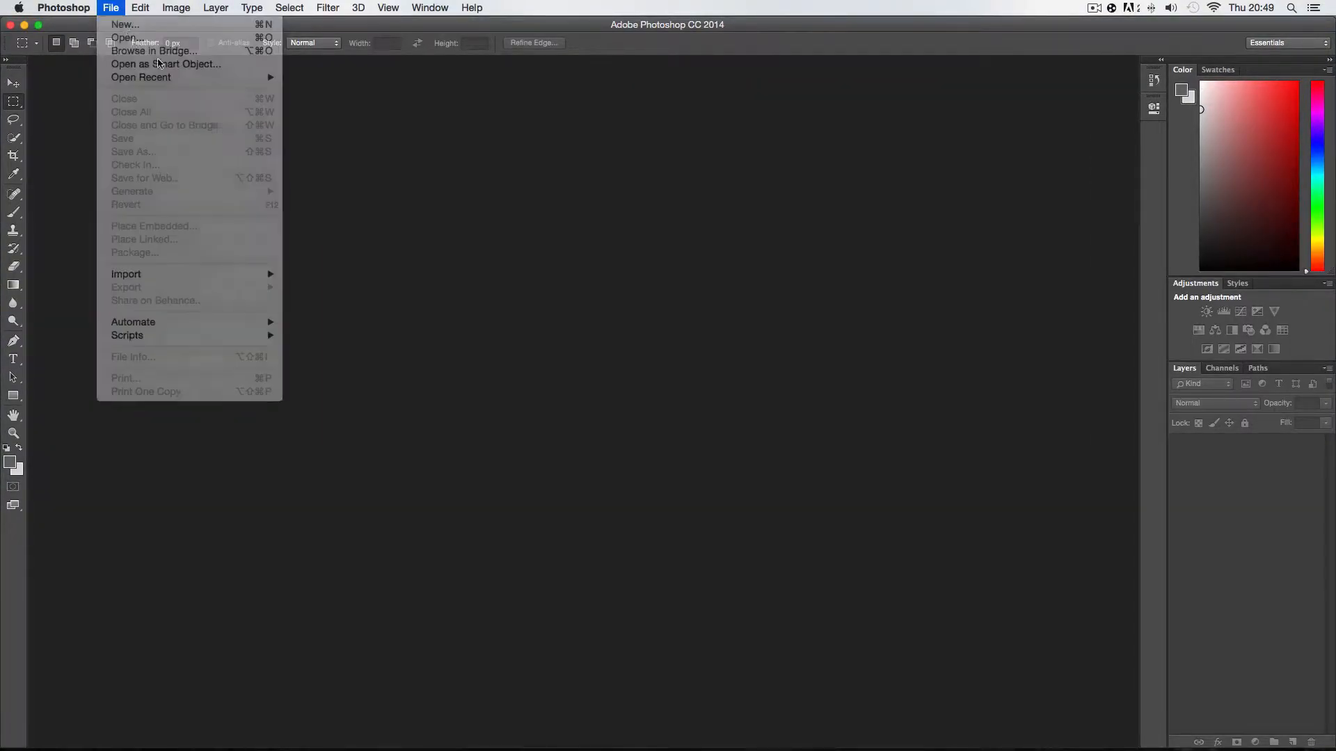
pyautogui.press('super+n')
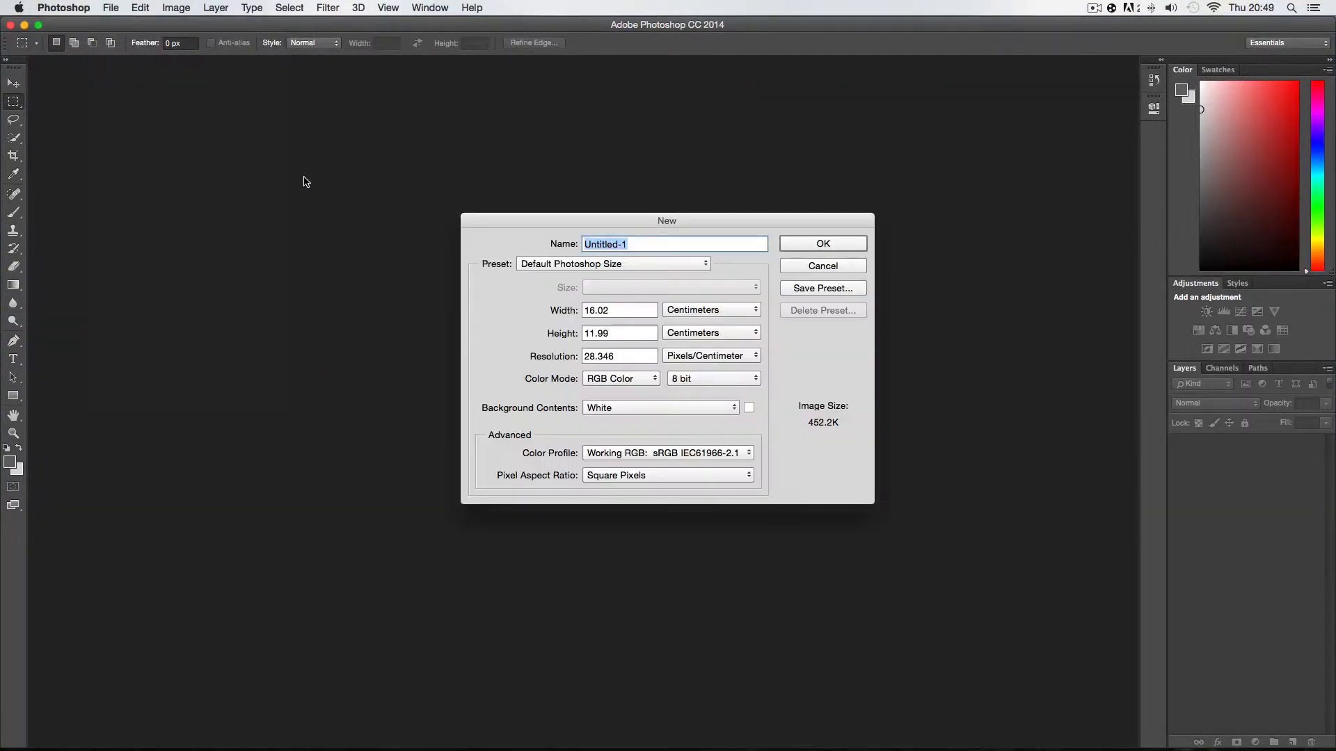
pyautogui.click(621, 265)
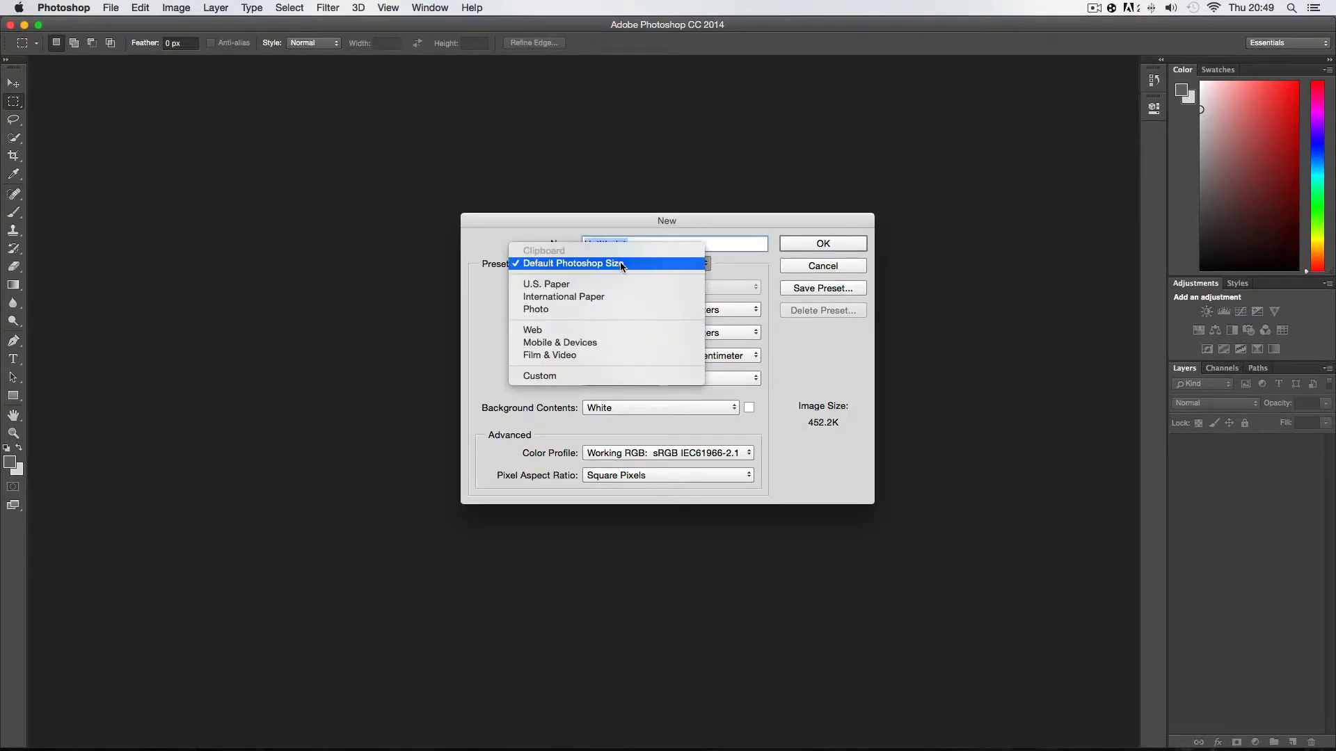
pyautogui.click(512, 264)
pyautogui.click(720, 314)
pyautogui.click(610, 312)
pyautogui.click(679, 311)
pyautogui.click(682, 286)
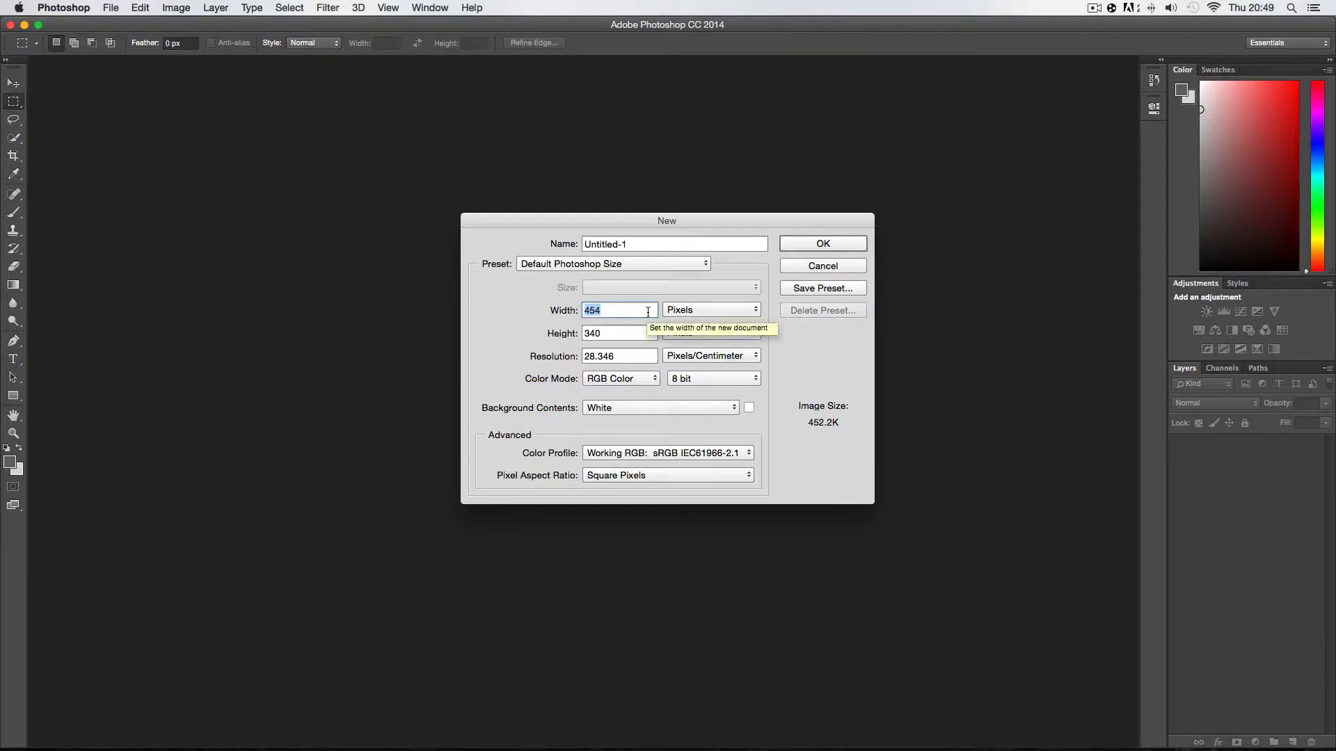
# - Set the new document's width to 1280 pixels and its height to 720 pixels
pyautogui.write('112')
pyautogui.press('BackSpace')
pyautogui.write('8')
pyautogui.press('BackSpace')
pyautogui.write('280')
pyautogui.press('Tab')
pyautogui.write('720')
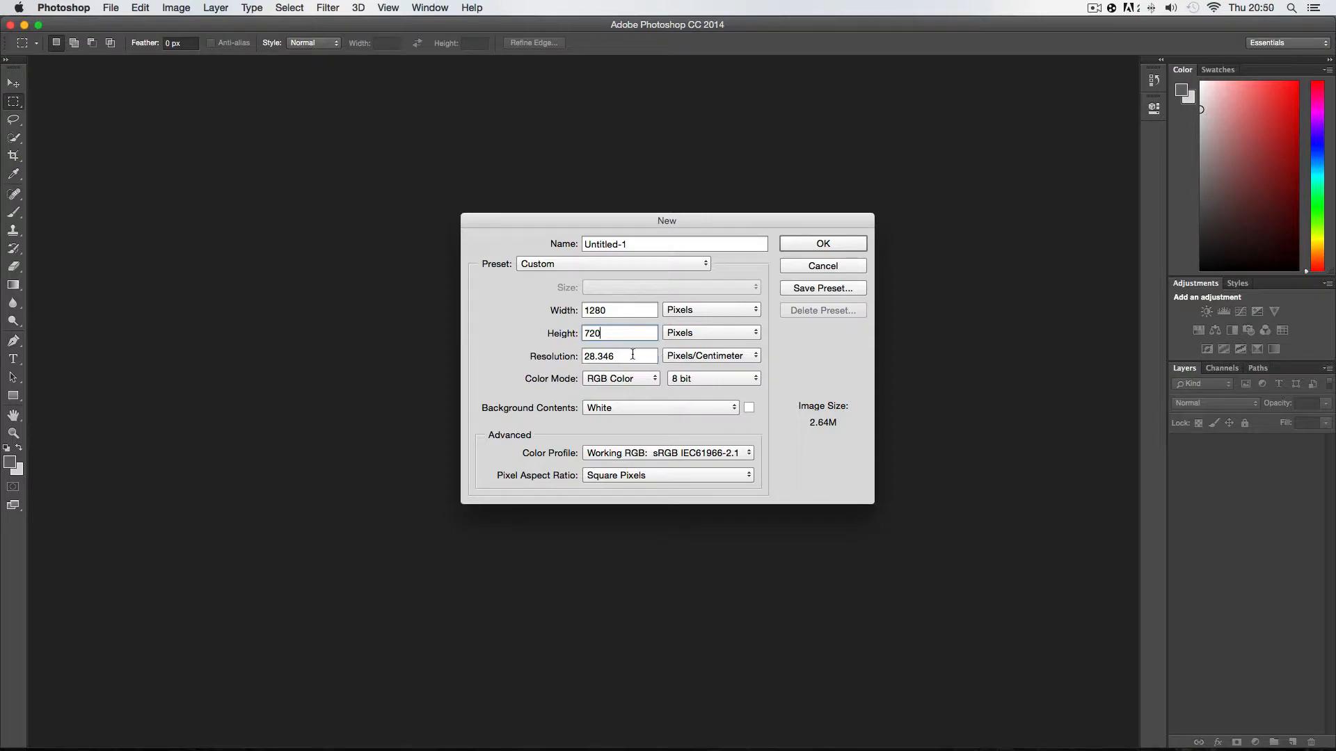
# - Set the resolution unit to Pixels/Inch and the background contents to Transparent, and create the document
pyautogui.click(705, 357)
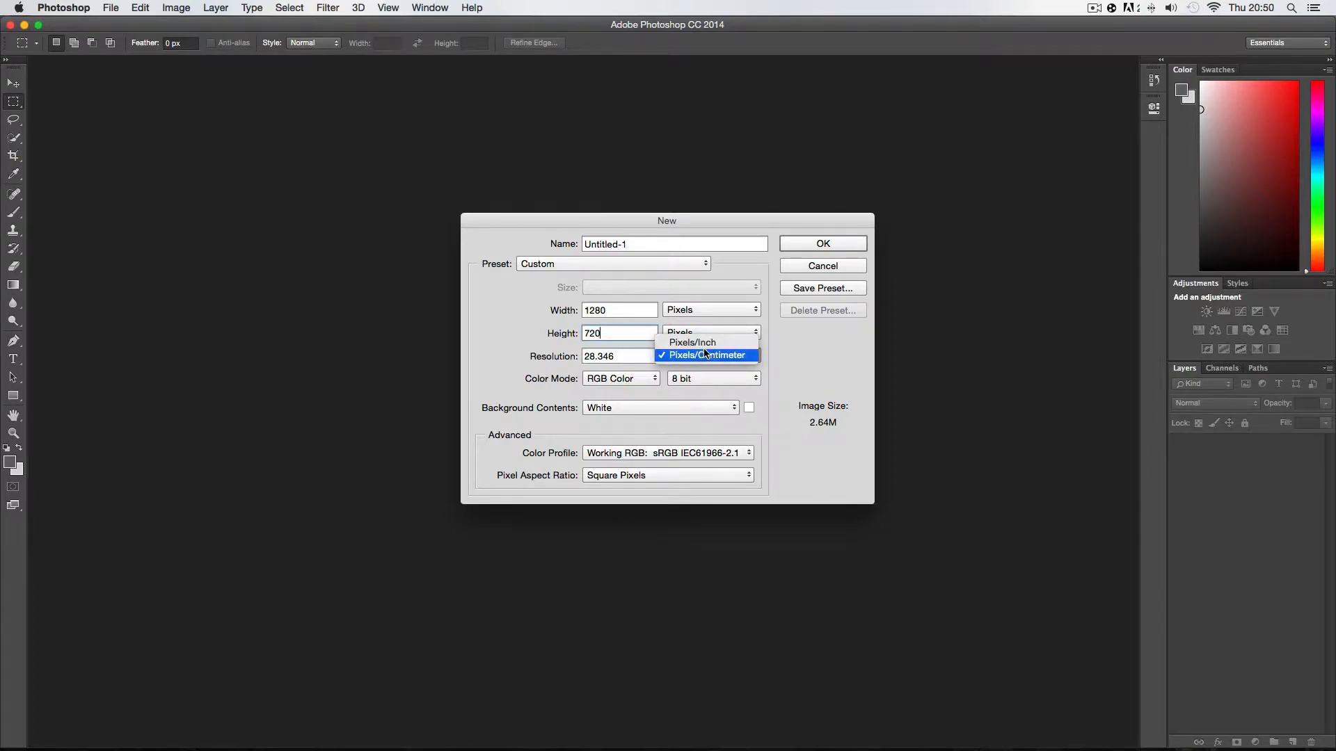
pyautogui.click(693, 342)
pyautogui.click(636, 352)
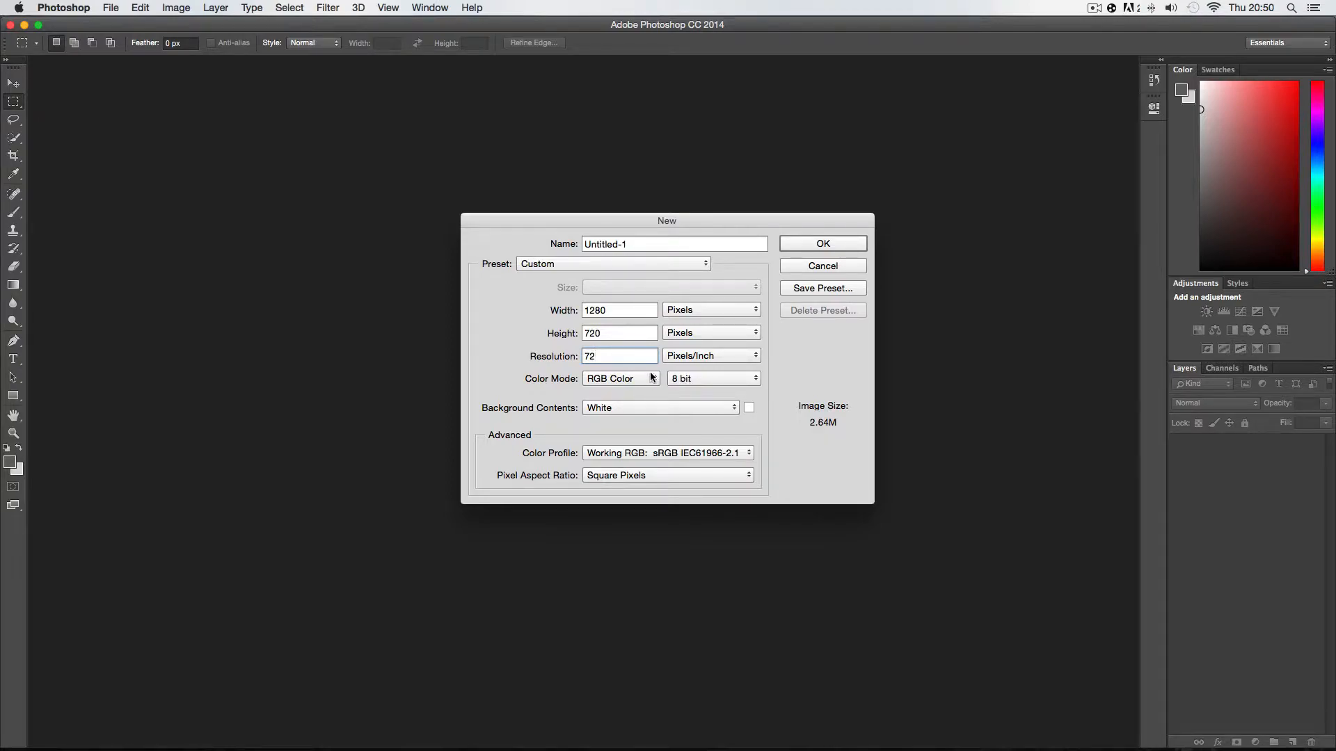
pyautogui.moveTo(643, 353); pyautogui.dragTo(581, 353)
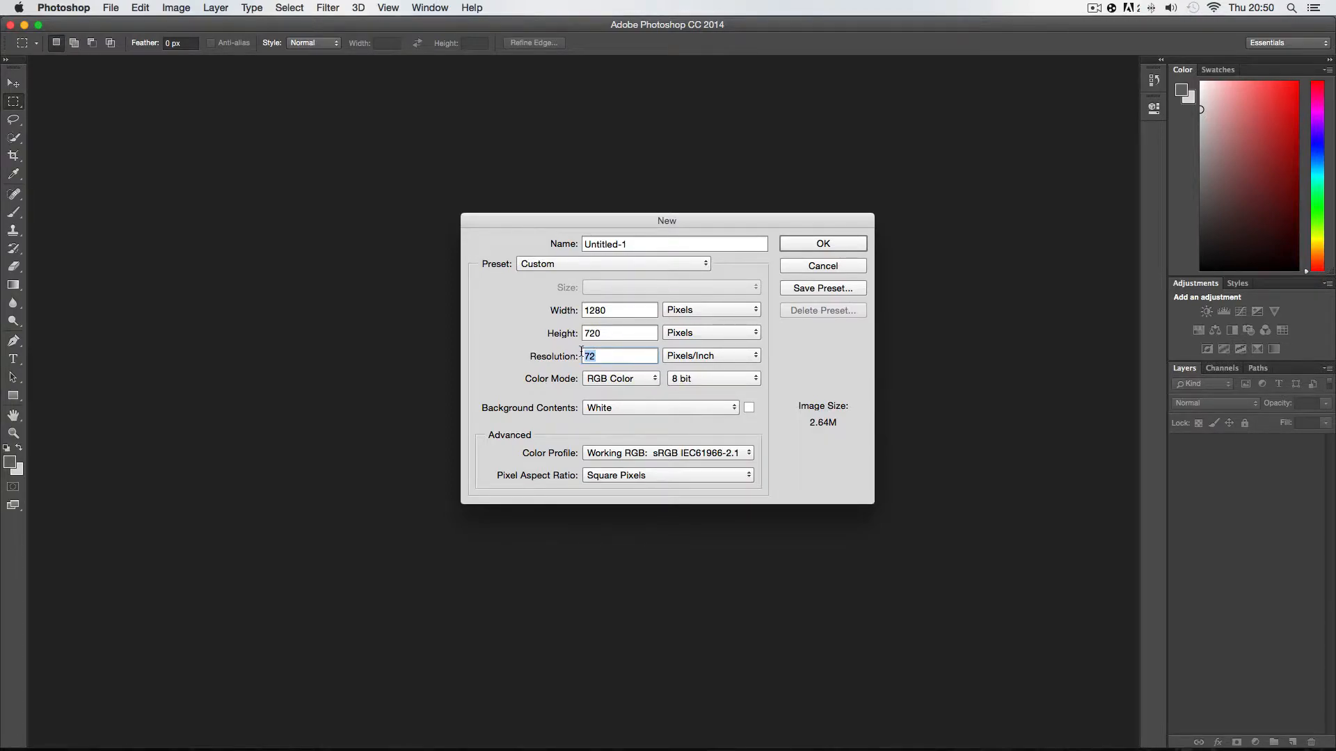
pyautogui.click(607, 410)
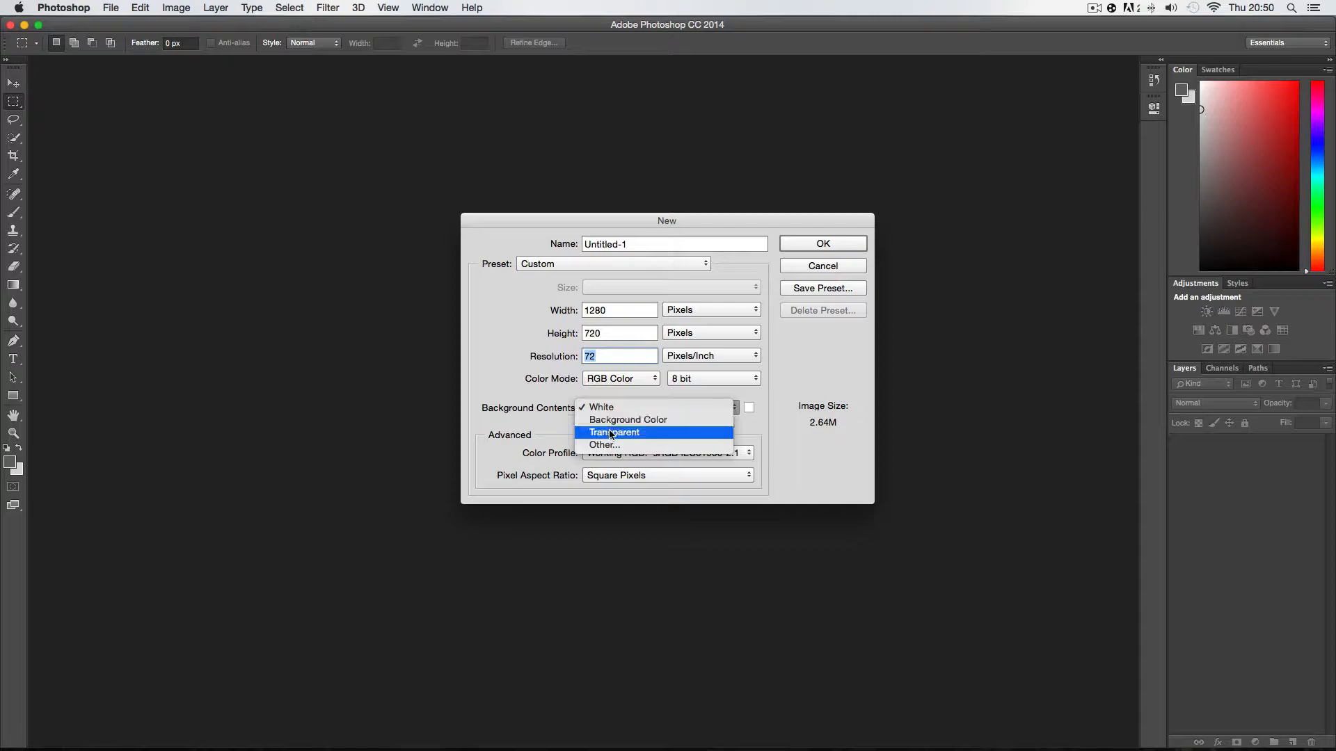
pyautogui.click(610, 434)
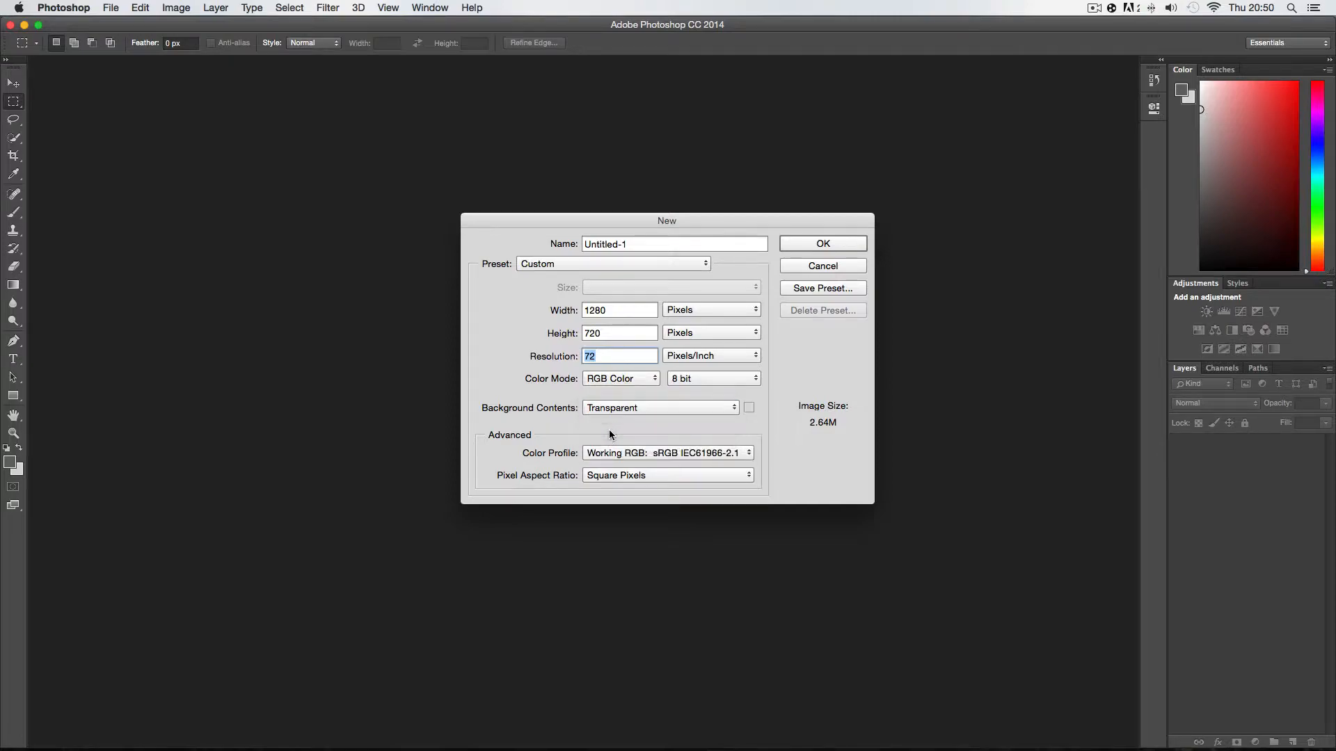
pyautogui.click(796, 248)
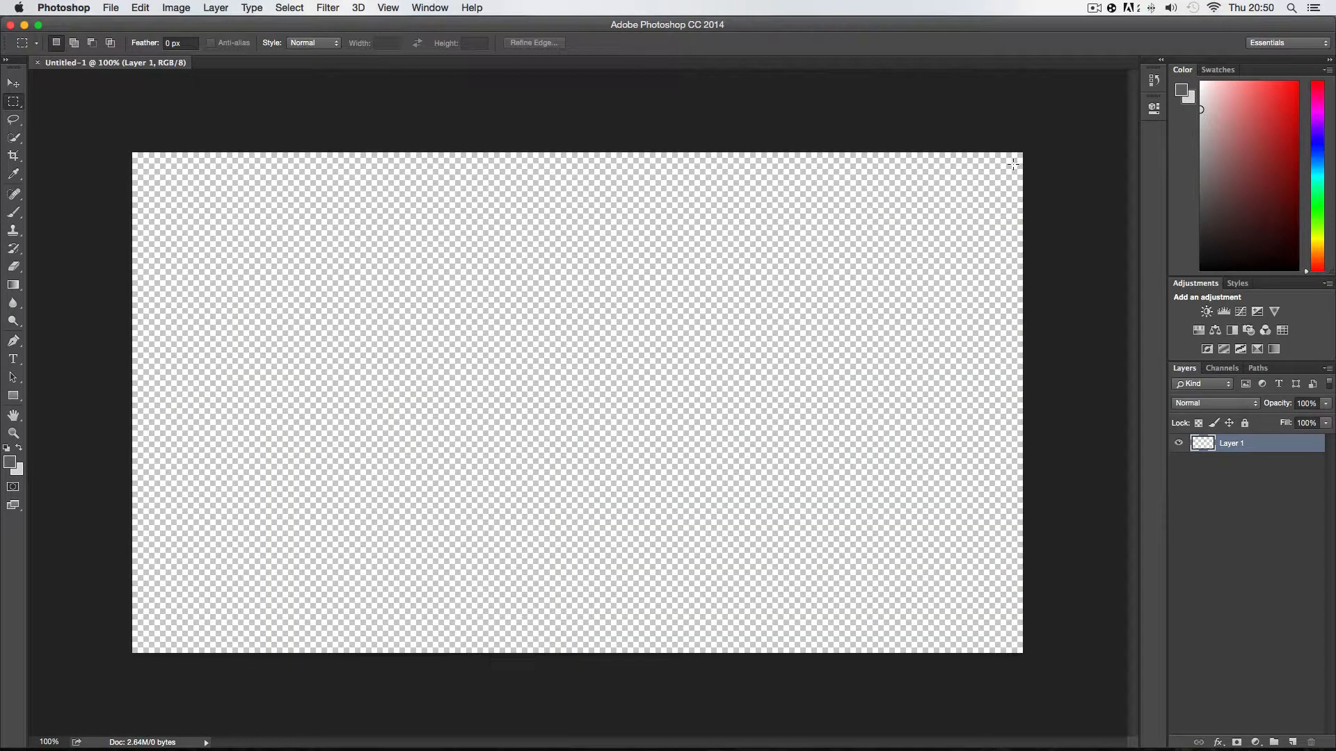
pyautogui.moveTo(1064, 132); pyautogui.dragTo(103, 618)
pyautogui.click(103, 619)
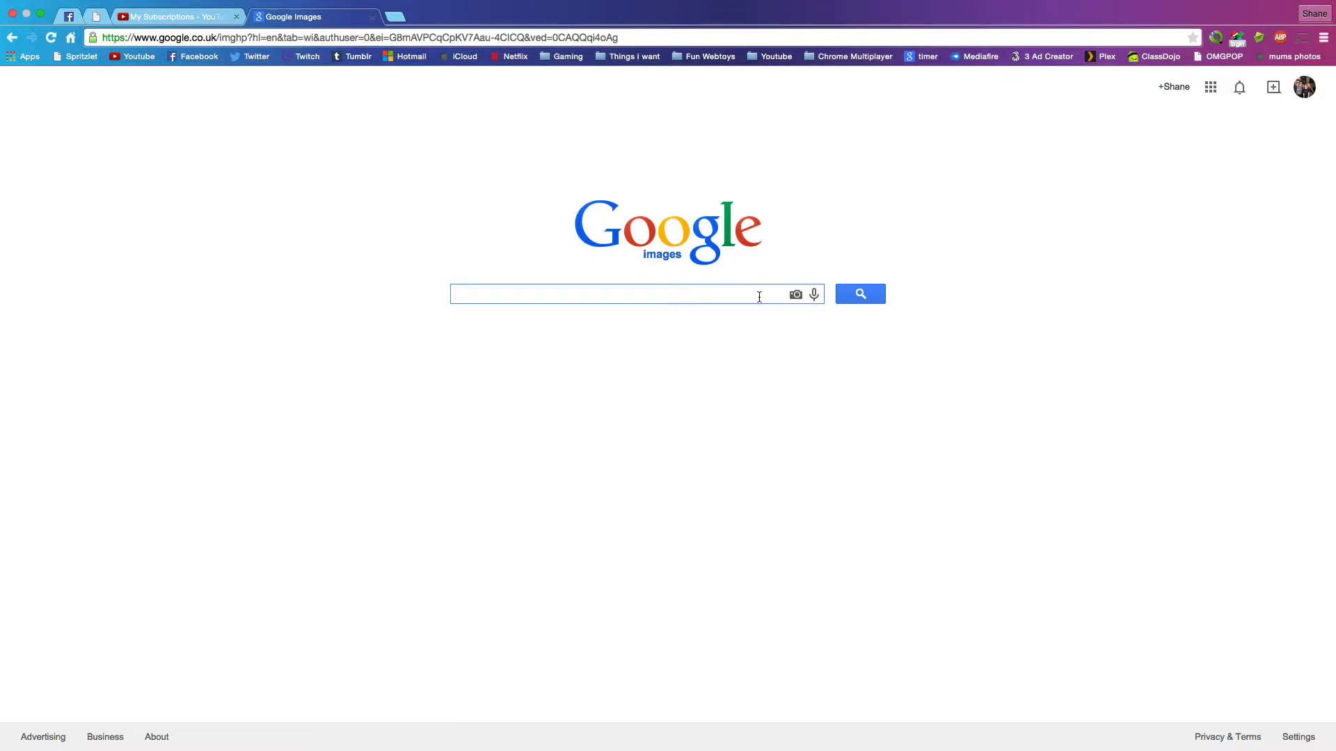
# - Switch to Chrome and search Google Images for "fable 2 background"
pyautogui.write('fable 2 ')
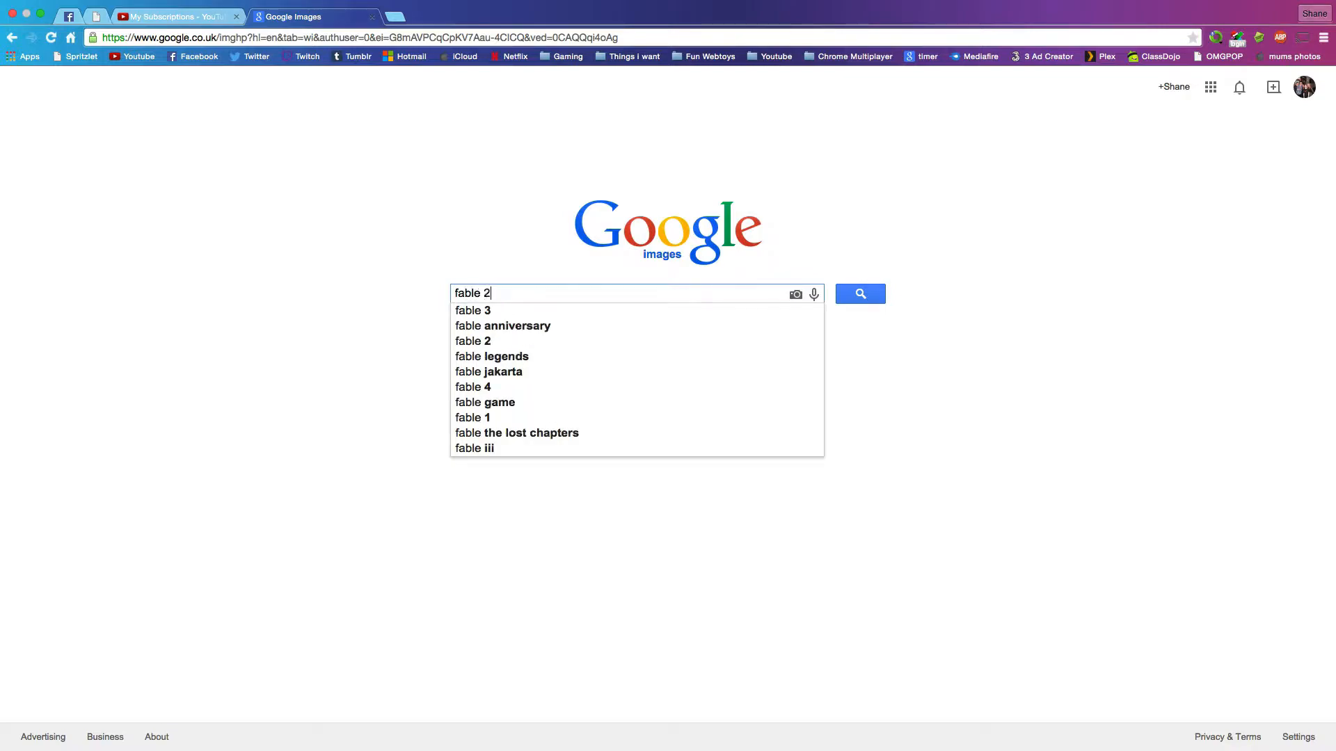
pyautogui.write('back')
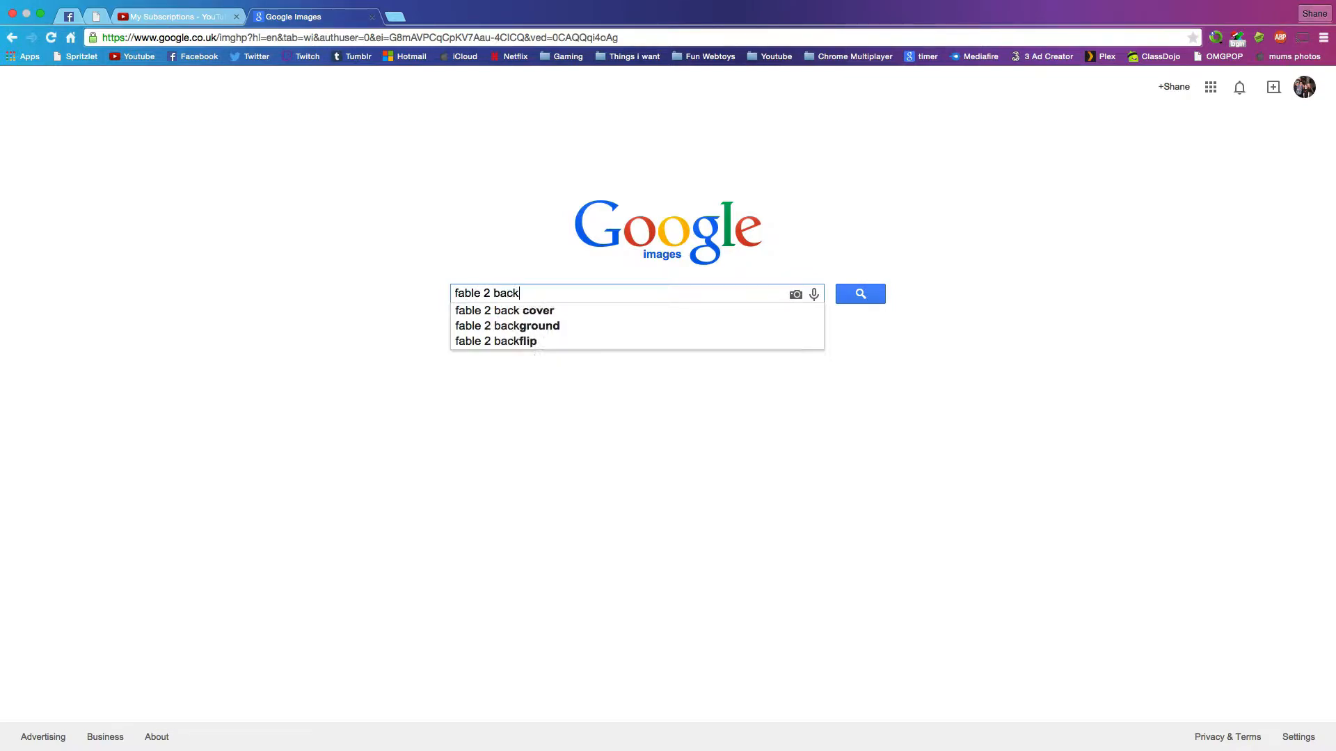
pyautogui.press('Down')
pyautogui.press('Down')
pyautogui.press('Return')
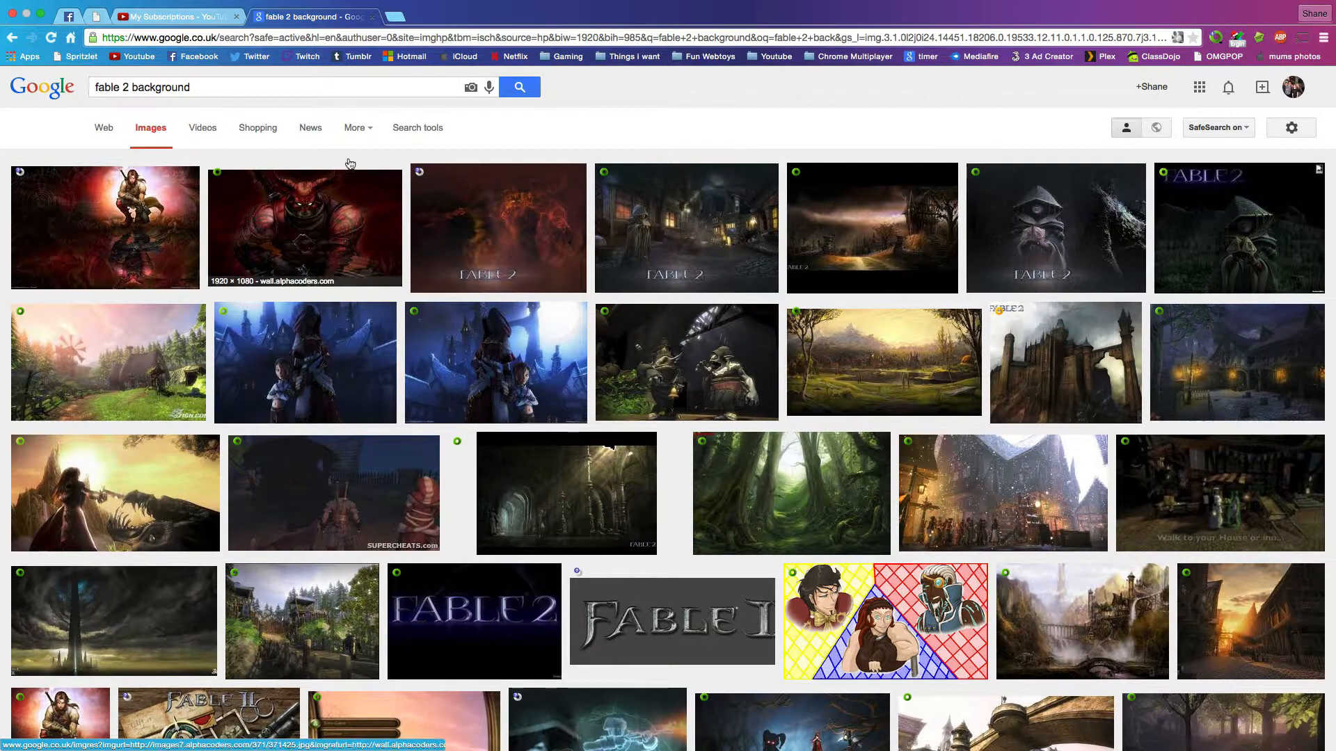
# - Limit the Fable 2 image results to large ones, and restore the filter to any size
pyautogui.click(403, 129)
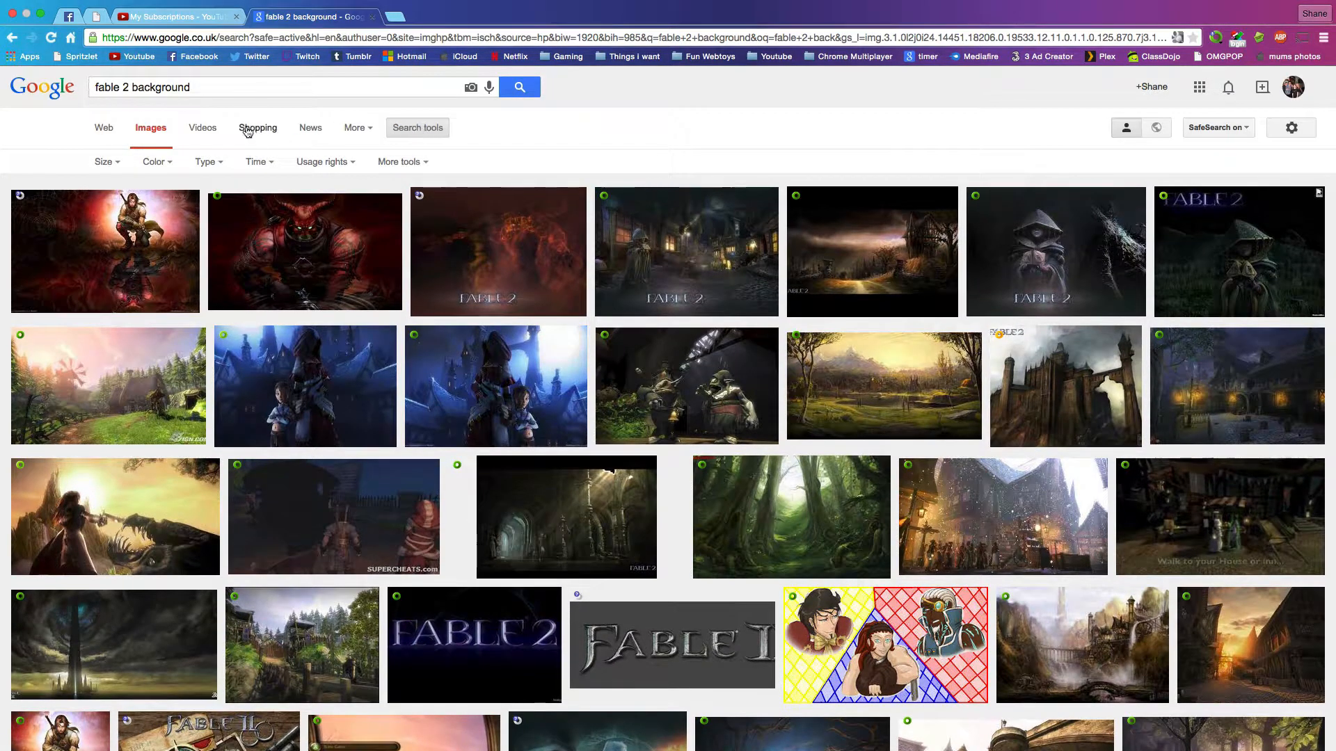
pyautogui.click(117, 163)
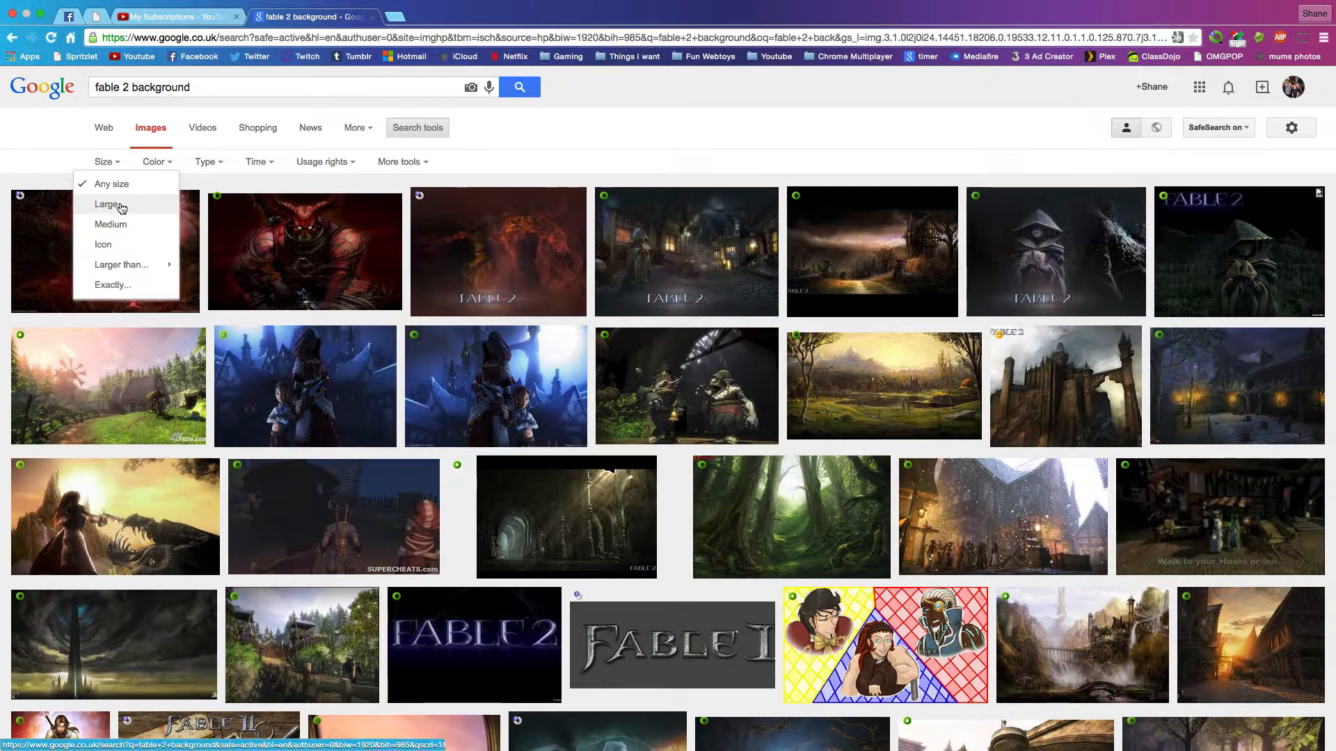
pyautogui.click(107, 205)
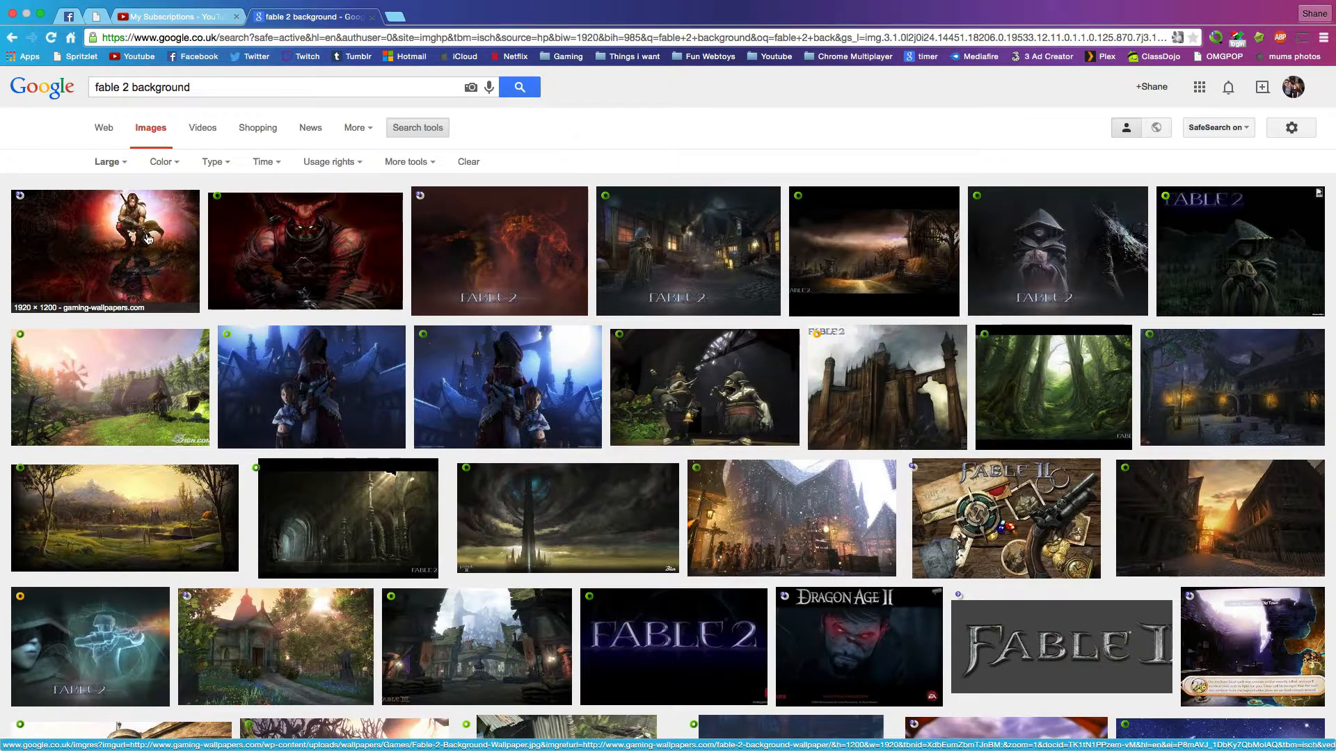
pyautogui.click(120, 164)
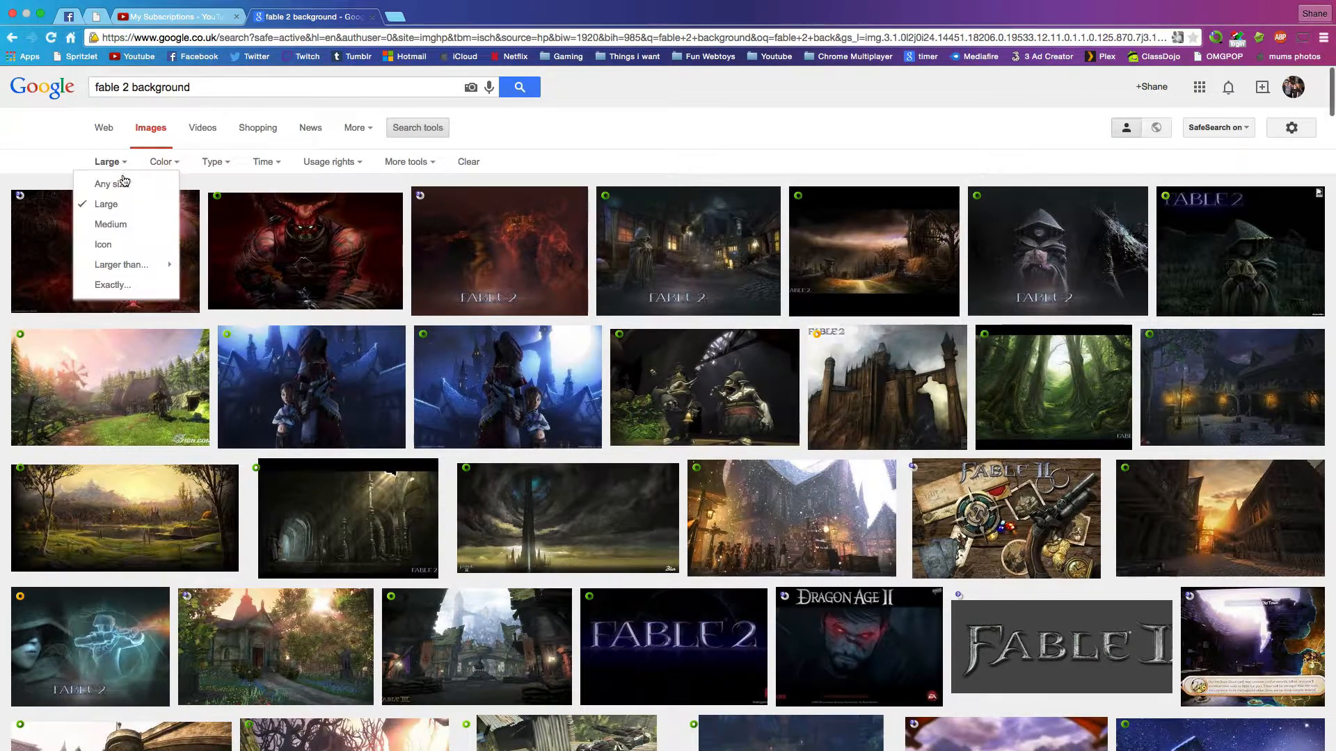
pyautogui.click(112, 184)
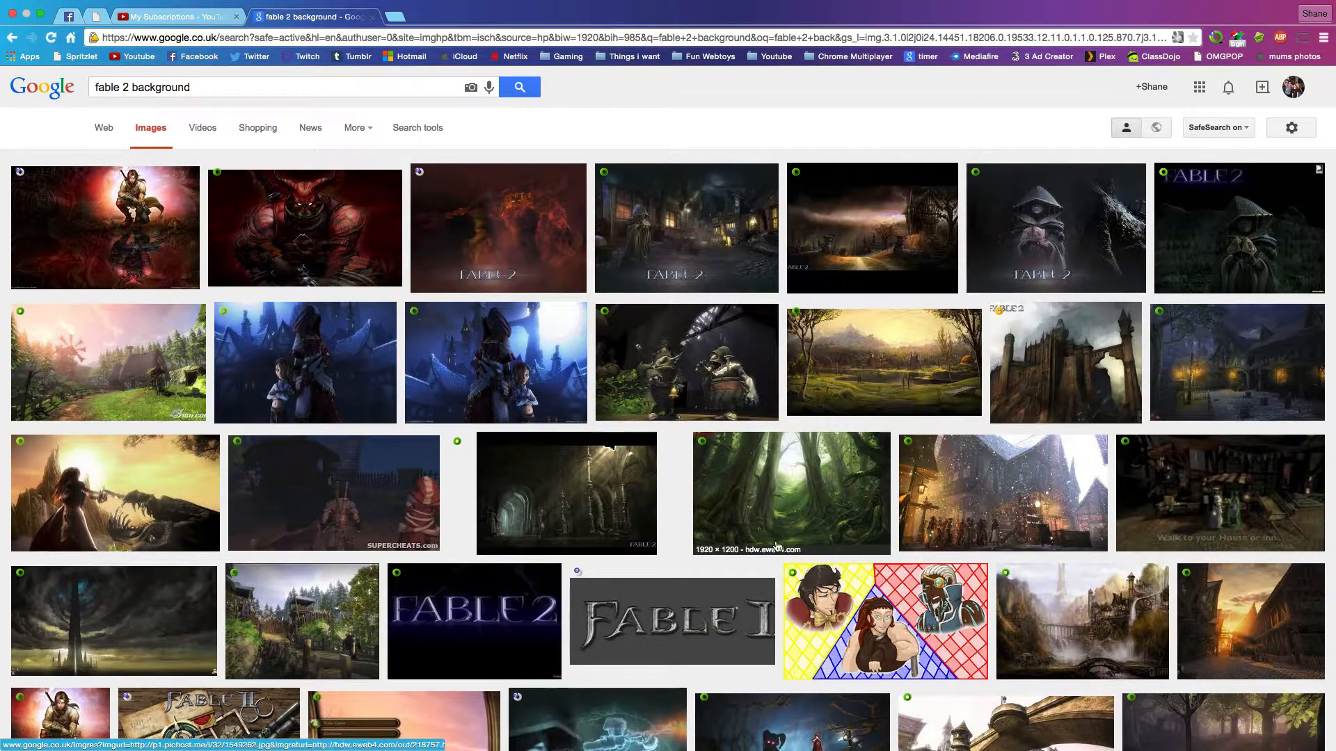
# - Browse the Fable 2 background image results and glance back at the blank canvas in Photoshop
pyautogui.scroll(-10, 904, 515)
pyautogui.scroll(10, 1005, 500)
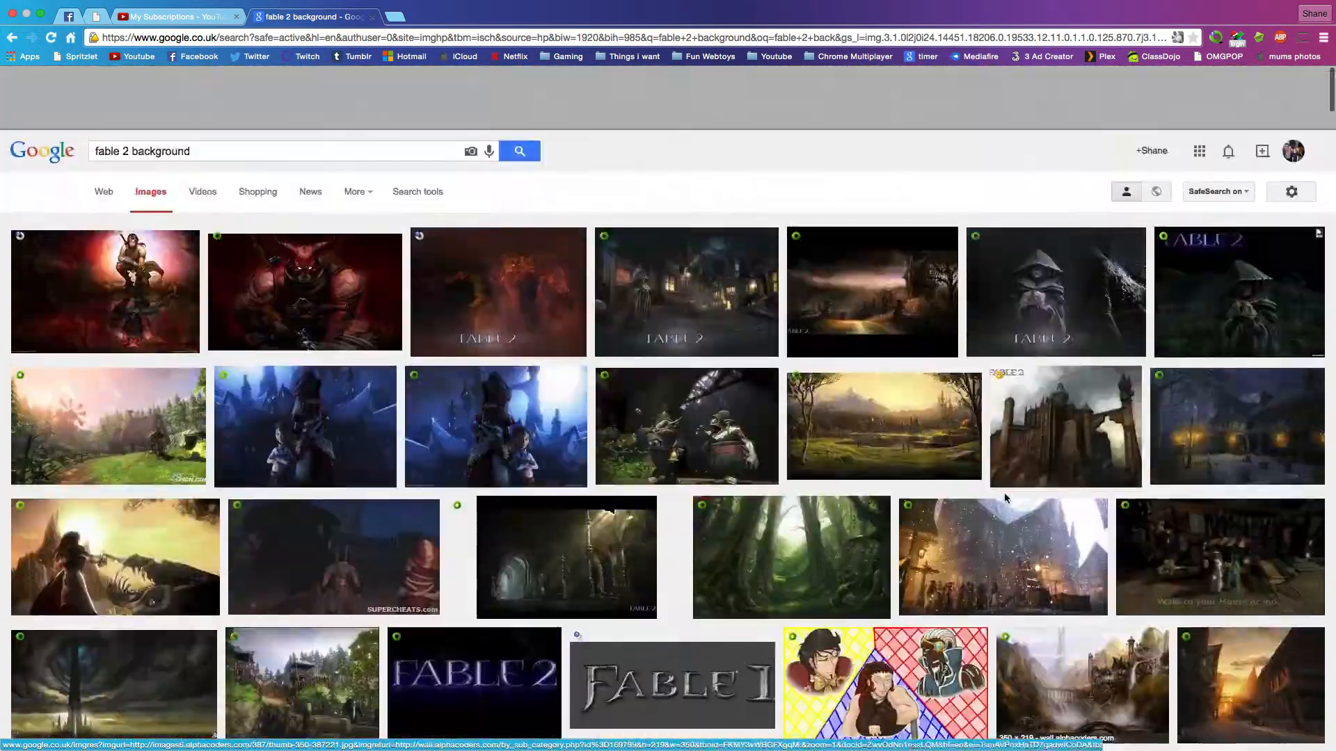
pyautogui.scroll(-2, 1008, 543)
pyautogui.scroll(-1, 1008, 542)
pyautogui.scroll(3, 1008, 543)
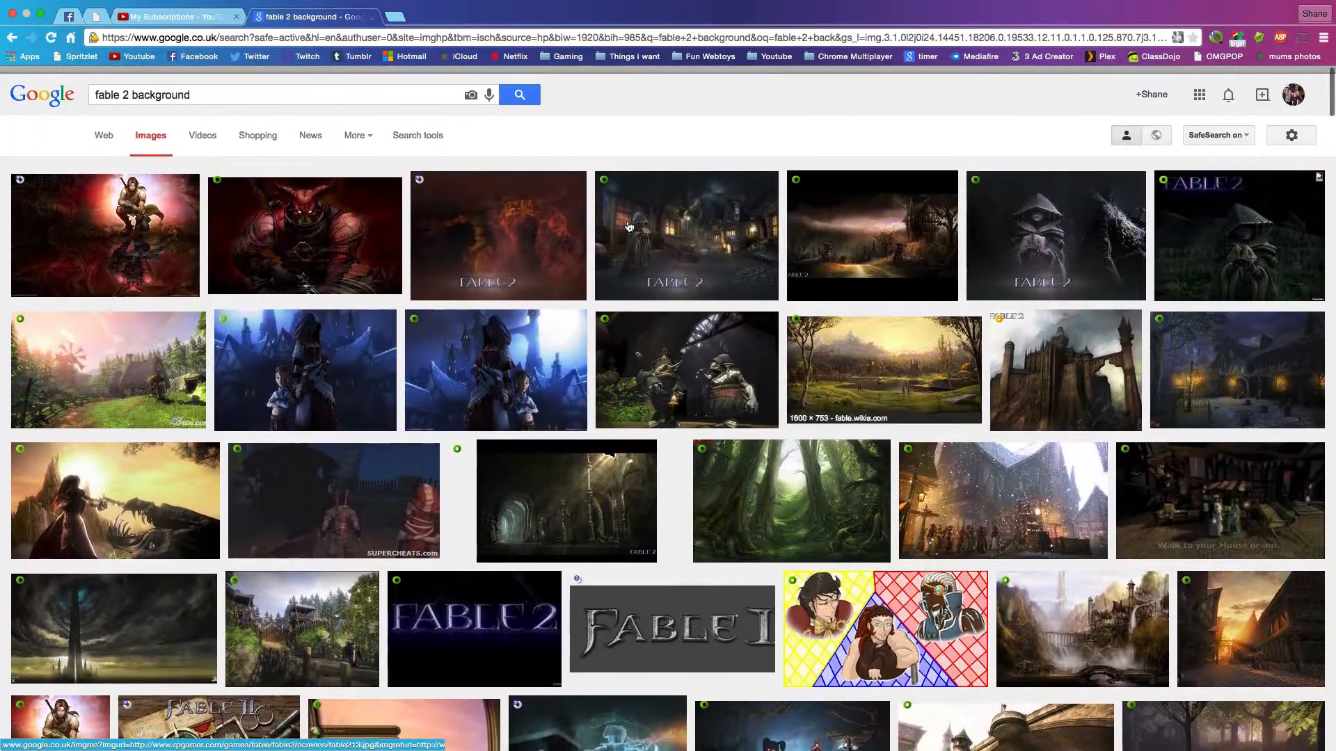
pyautogui.hotkey('ctrl', 'Left')
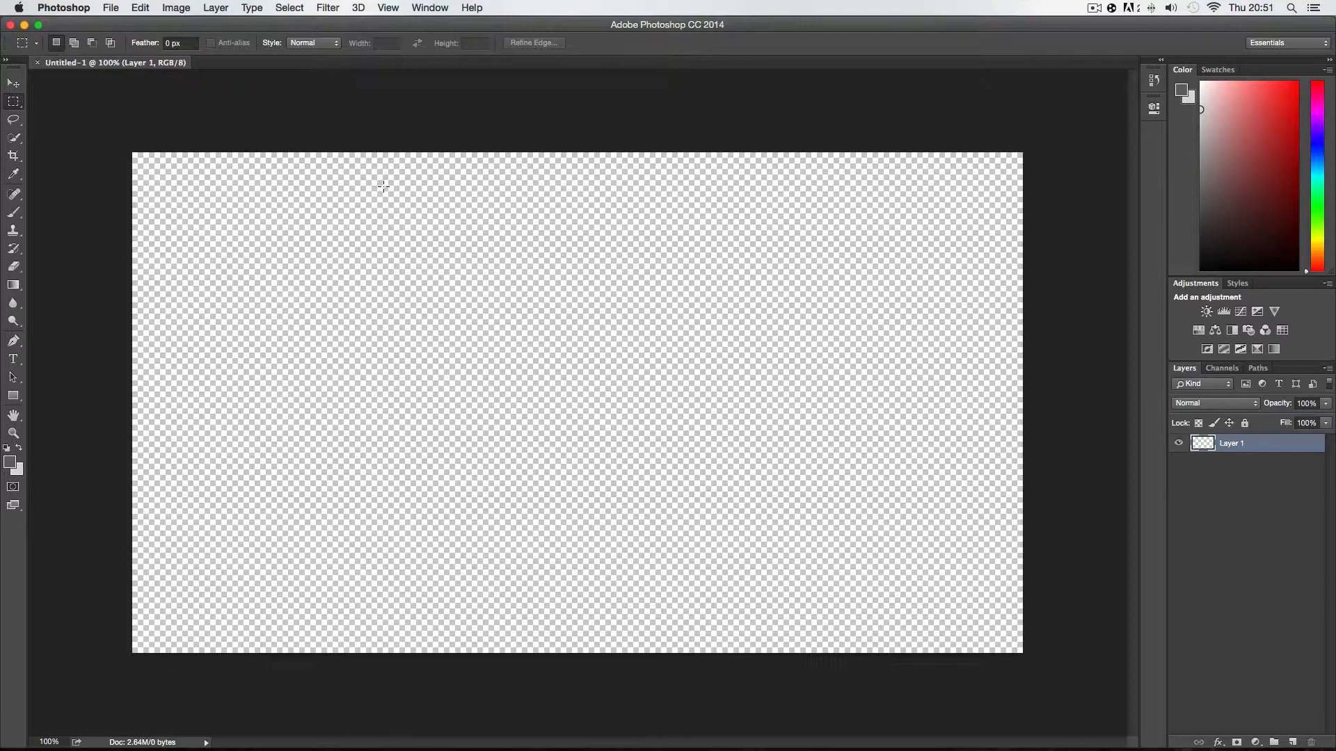
pyautogui.hotkey('ctrl', 'Right')
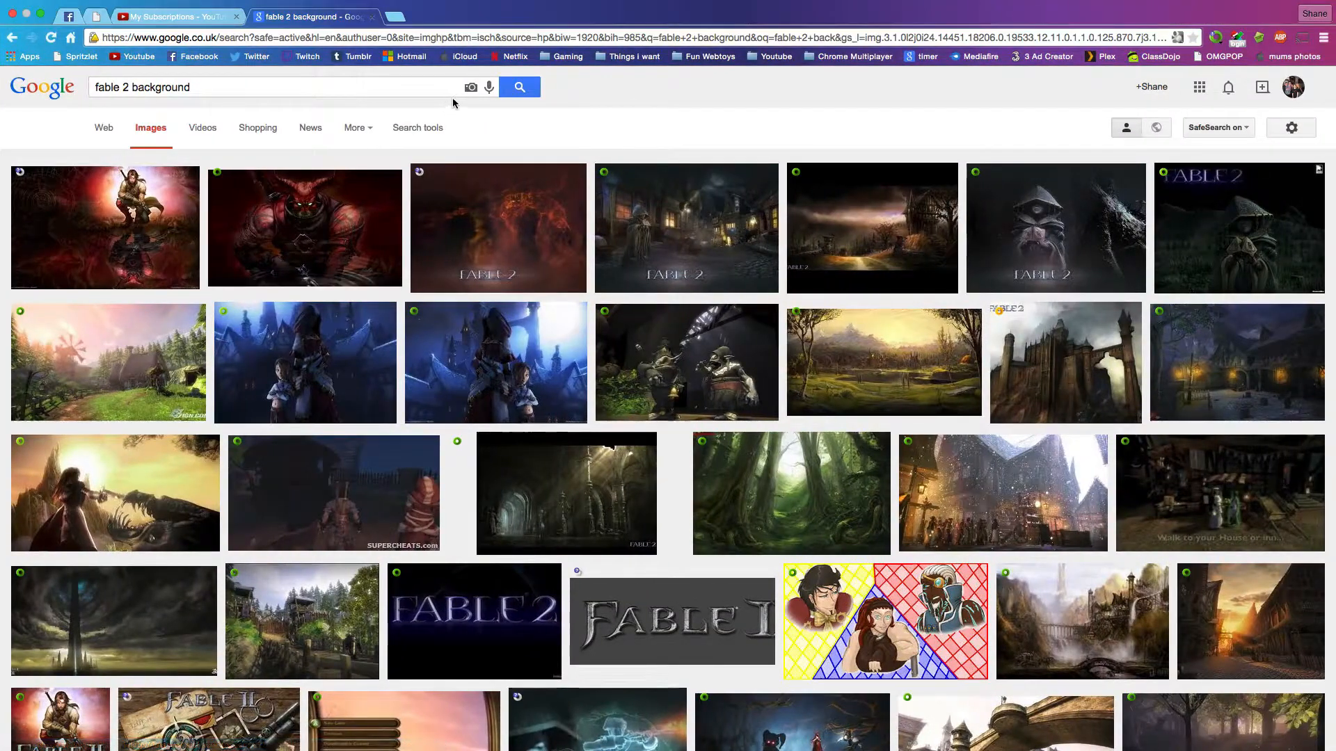
# - Search Google Images for "background" and limit the results to large images
pyautogui.moveTo(254, 87); pyautogui.dragTo(48, 92)
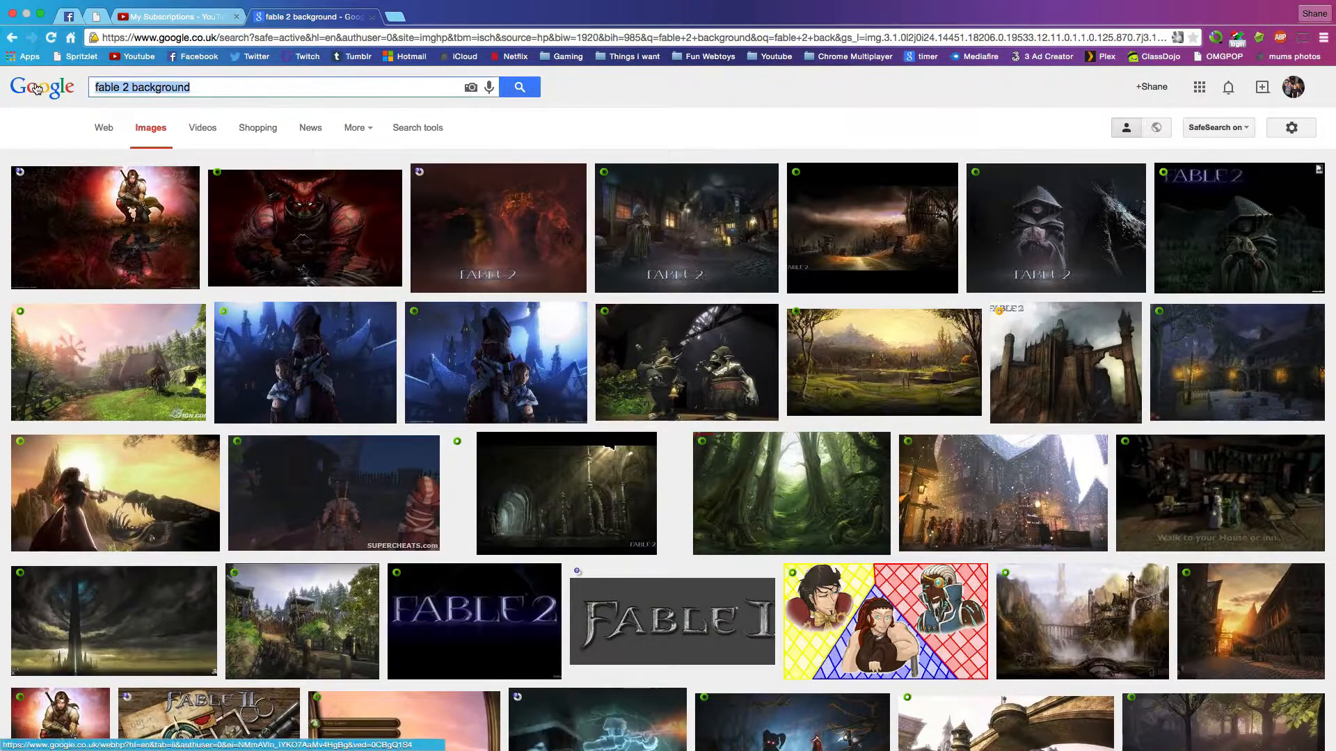
pyautogui.scroll(-1, 48, 92)
pyautogui.write('background')
pyautogui.press('Return')
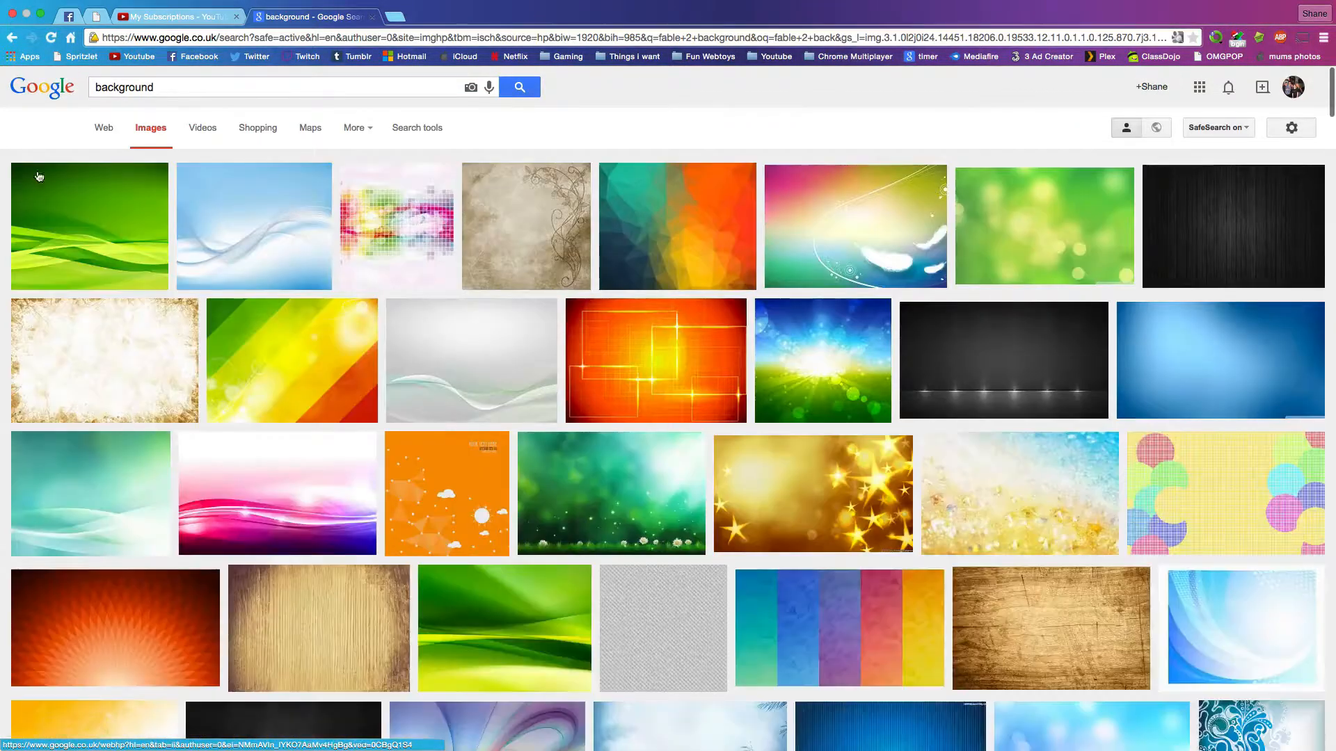
pyautogui.click(417, 127)
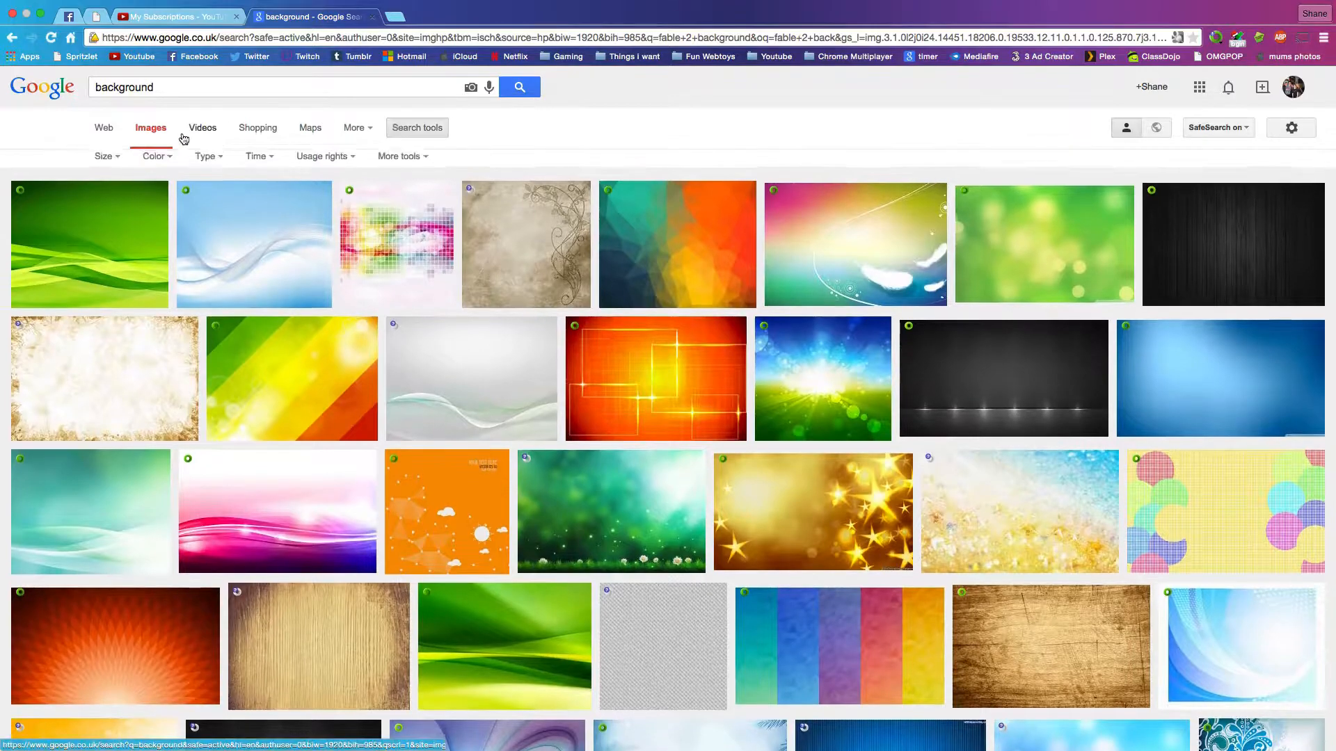
pyautogui.click(108, 162)
pyautogui.click(107, 204)
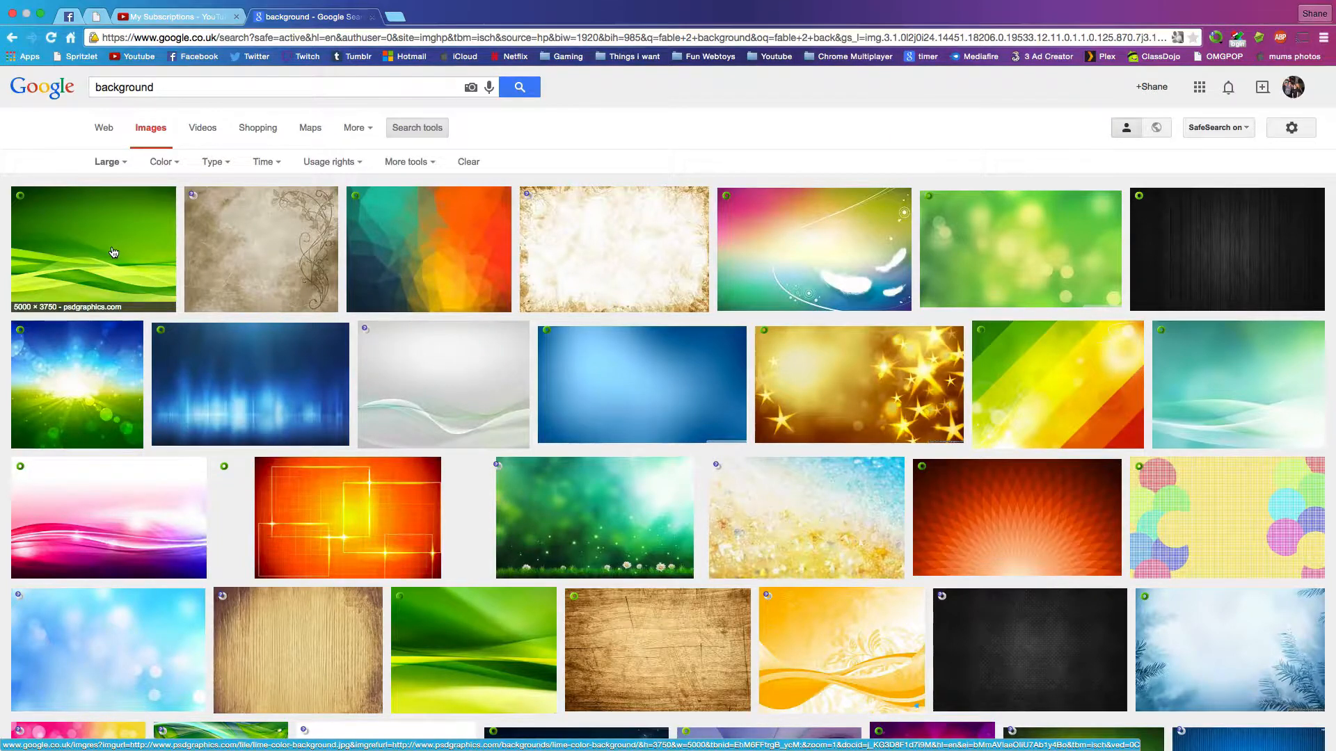
# - Open the green lime color background at full size and save it as lime-color-background.jpg in Downloads
pyautogui.click(113, 252)
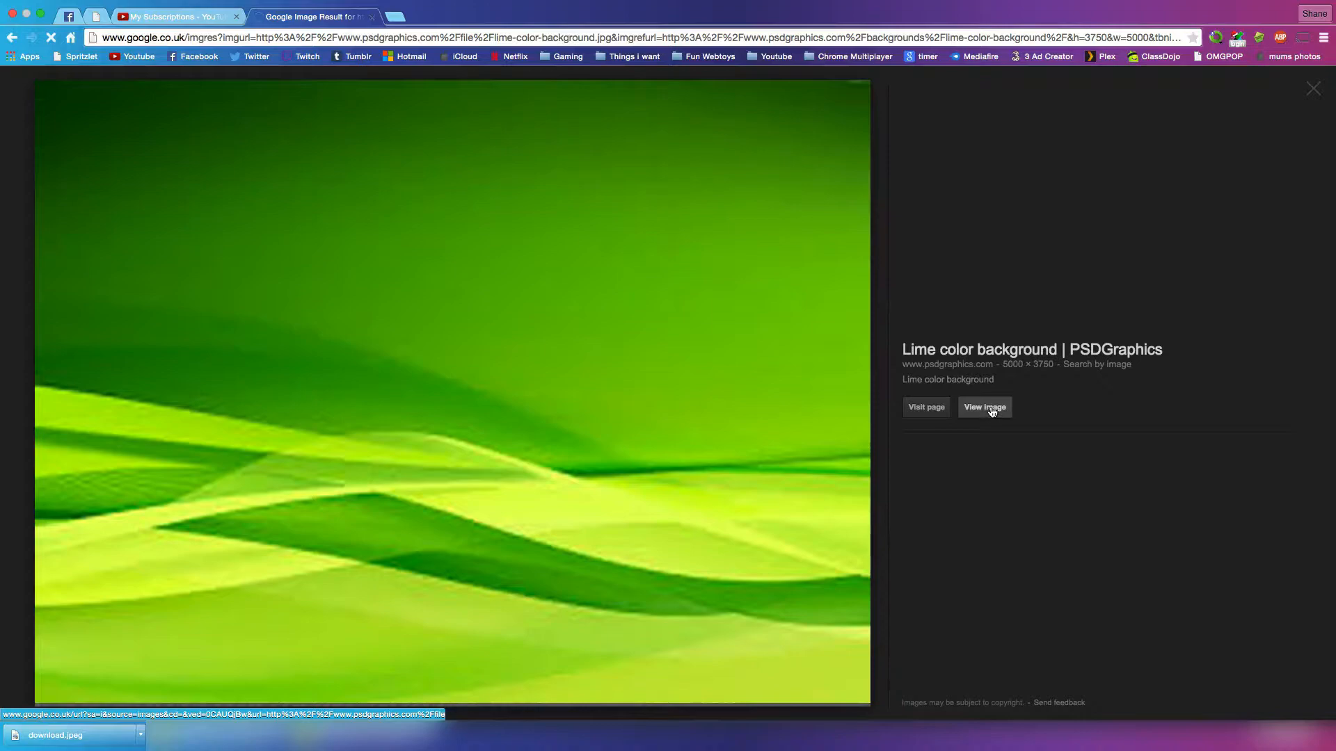
pyautogui.click(991, 409)
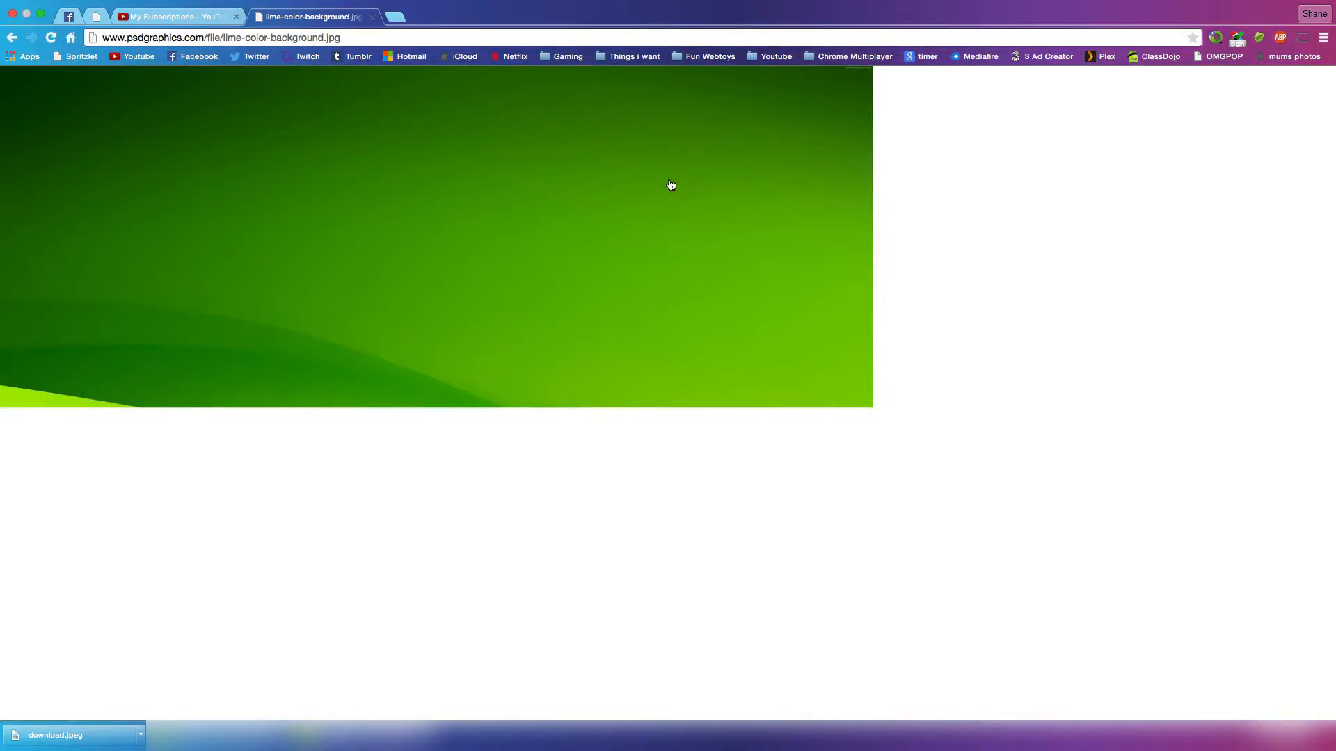
pyautogui.rightClick(655, 152)
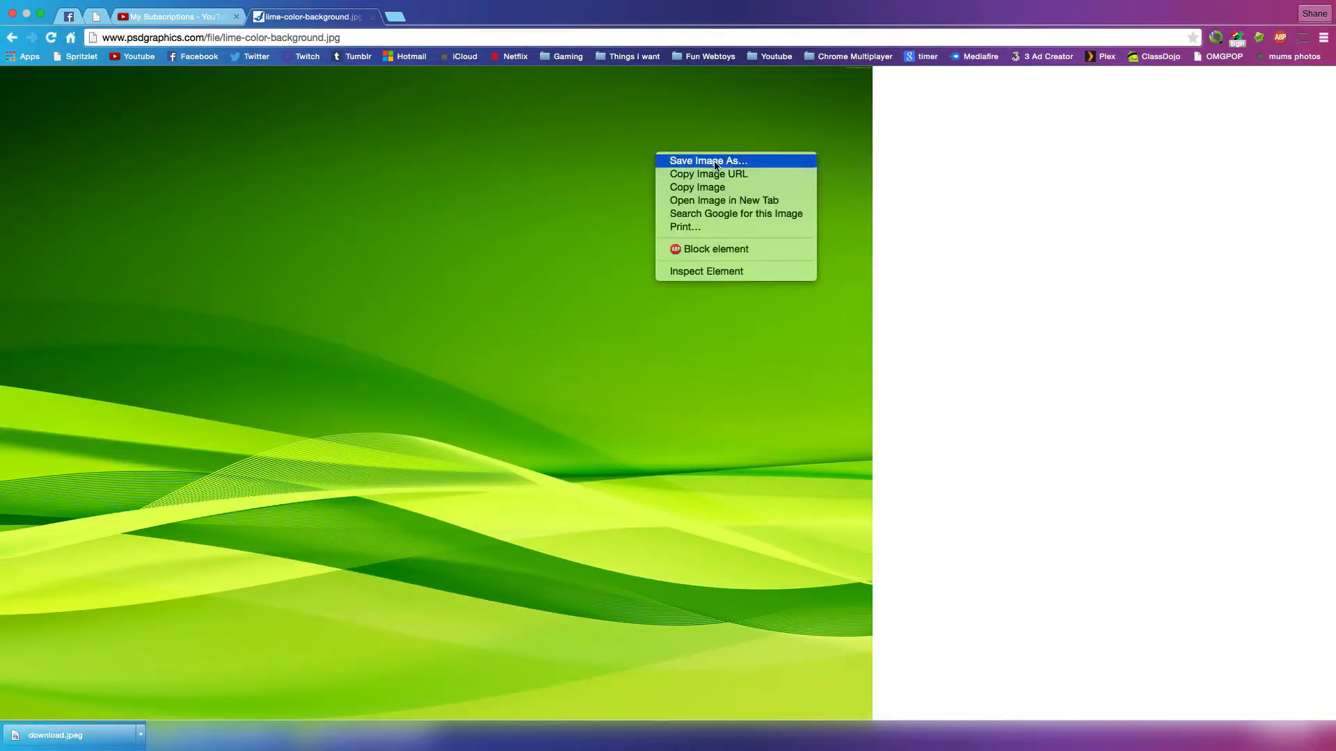
pyautogui.click(708, 161)
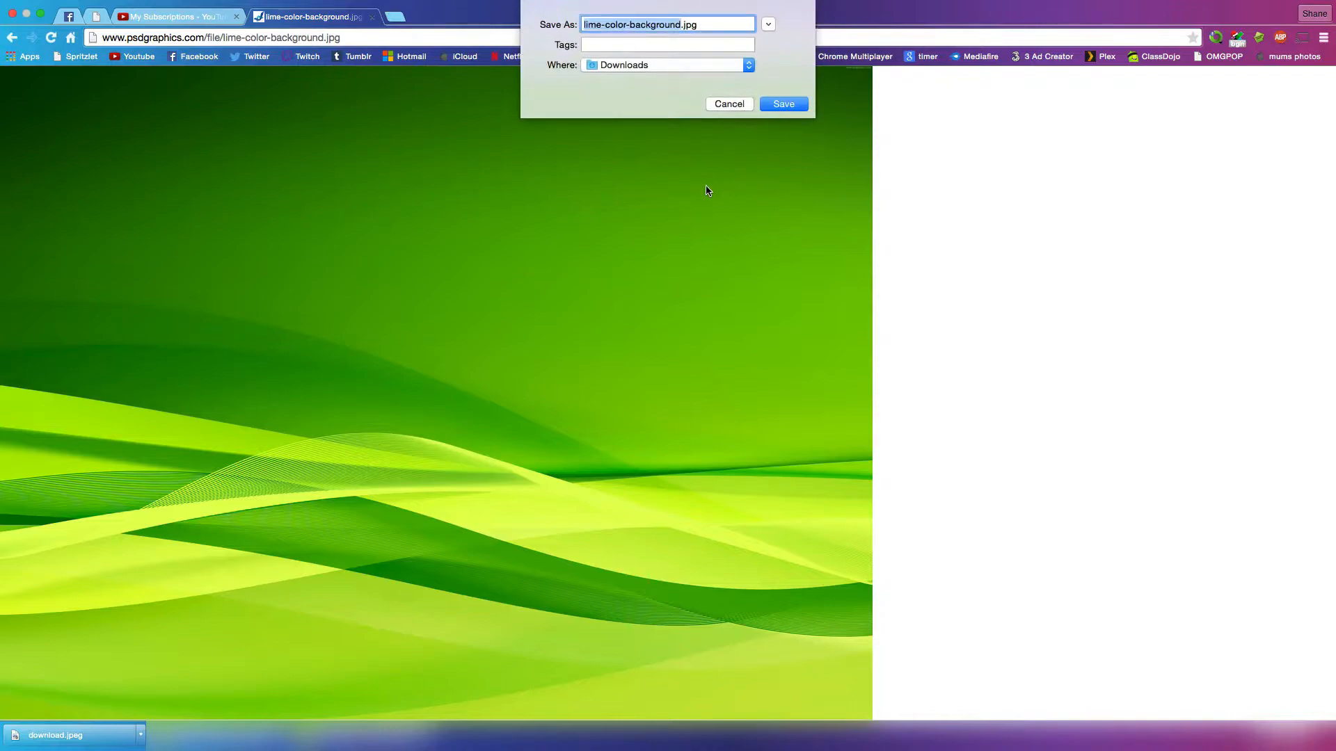
pyautogui.click(768, 104)
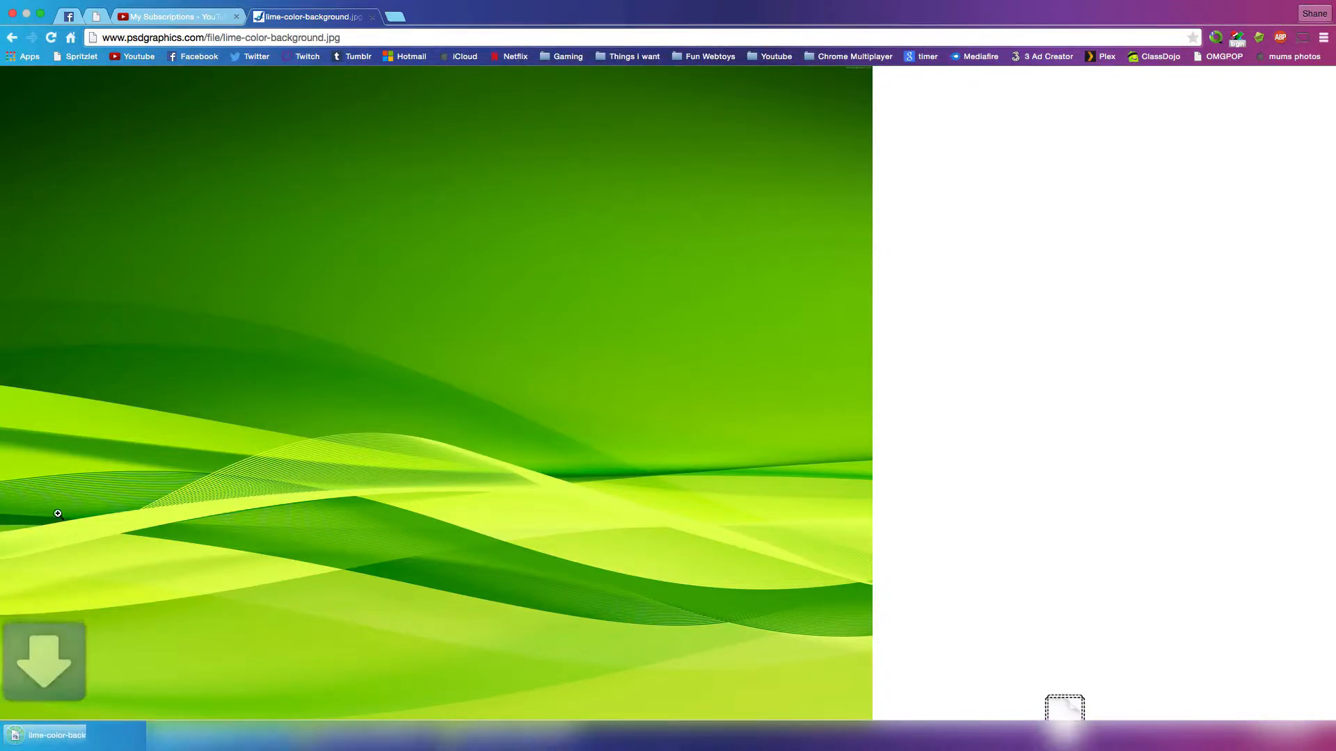
# - Place the downloaded lime-color-background.jpg in the blank Photoshop document and move it against the canvas's left edge
pyautogui.moveTo(14, 736); pyautogui.dragTo(341, 475)
pyautogui.moveTo(384, 390); pyautogui.dragTo(278, 387)
# - Try resizing only the width of the placed background, including out to the canvas's right edge, and undo each change
pyautogui.moveTo(799, 404); pyautogui.dragTo(1025, 436)
pyautogui.press('super+z')
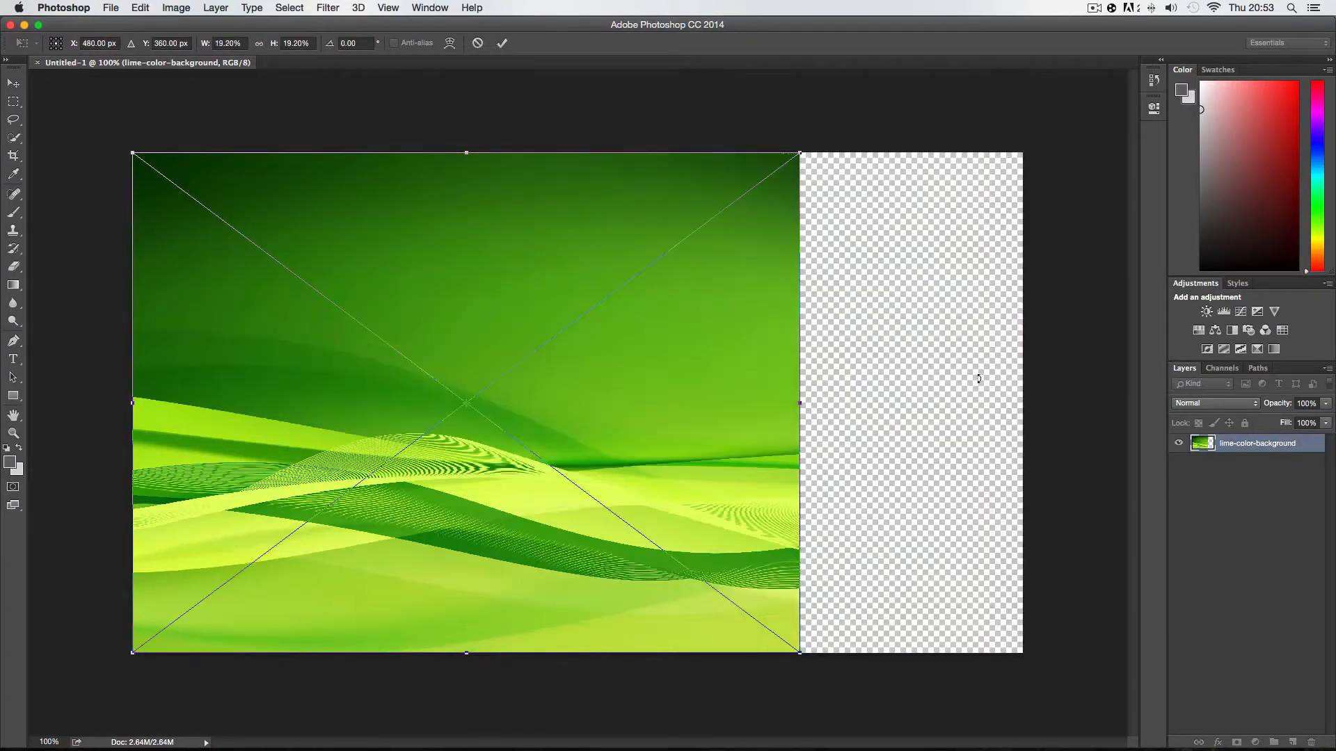
pyautogui.moveTo(798, 403)
pyautogui.mouseDown()
pyautogui.moveTo(844, 401)
pyautogui.moveTo(791, 396)
pyautogui.mouseUp()
pyautogui.press('super+z')
# - Scale the placed background proportionally to about 22.4% and roughly centre it on the canvas
pyautogui.moveTo(800, 152); pyautogui.dragTo(1075, 69)
pyautogui.moveTo(978, 148); pyautogui.dragTo(974, 224)
pyautogui.moveTo(392, 180); pyautogui.dragTo(424, 205)
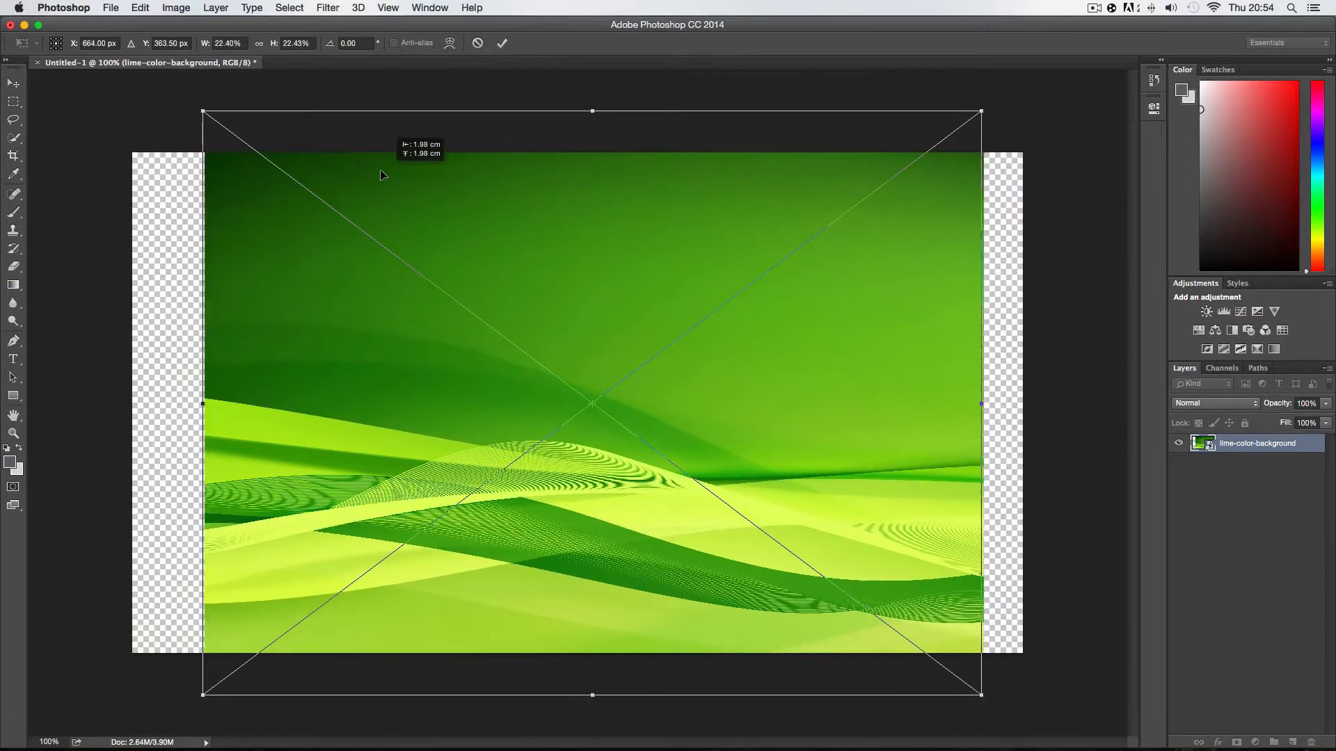
pyautogui.moveTo(373, 202); pyautogui.dragTo(389, 169)
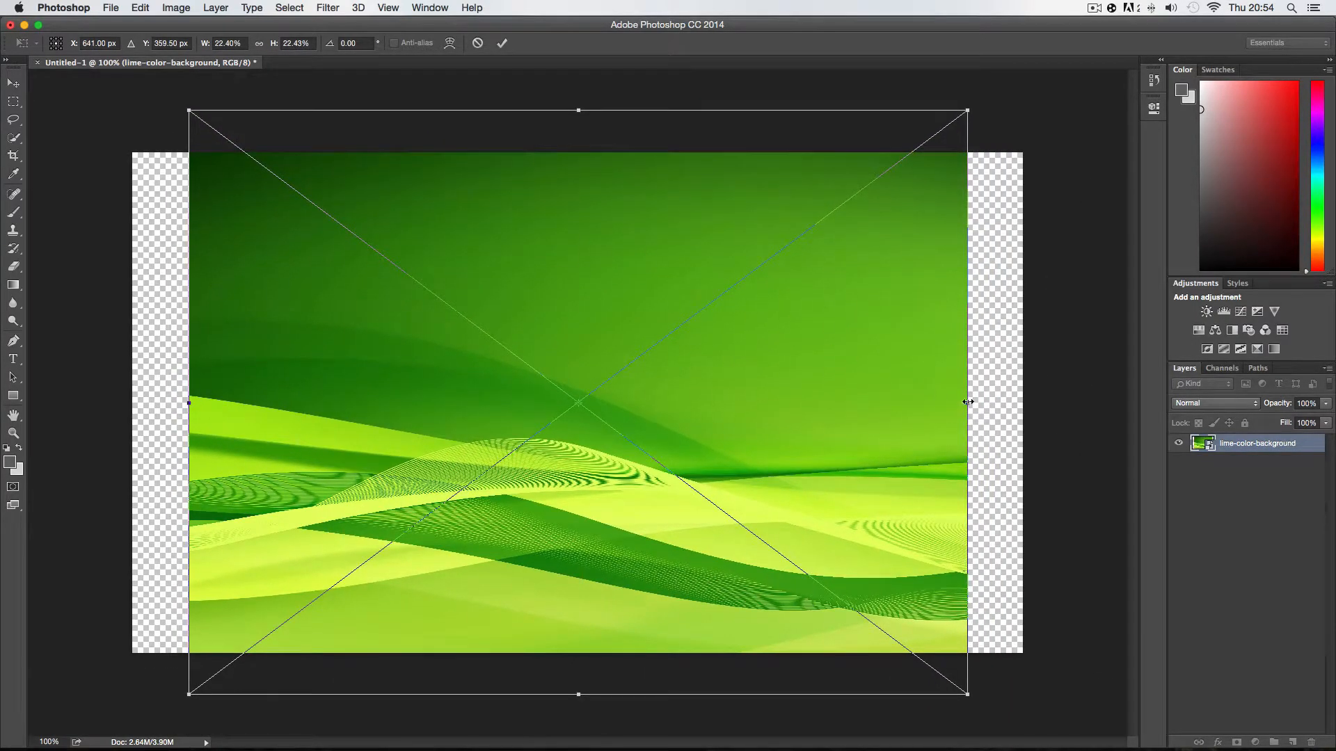
# - Scale the background to about 25.8%, position it at X 635 px, Y 360 px so it covers the canvas, and confirm the placement
pyautogui.moveTo(980, 109); pyautogui.dragTo(1035, 72)
pyautogui.moveTo(707, 339); pyautogui.dragTo(684, 350)
pyautogui.moveTo(999, 704); pyautogui.dragTo(1025, 725)
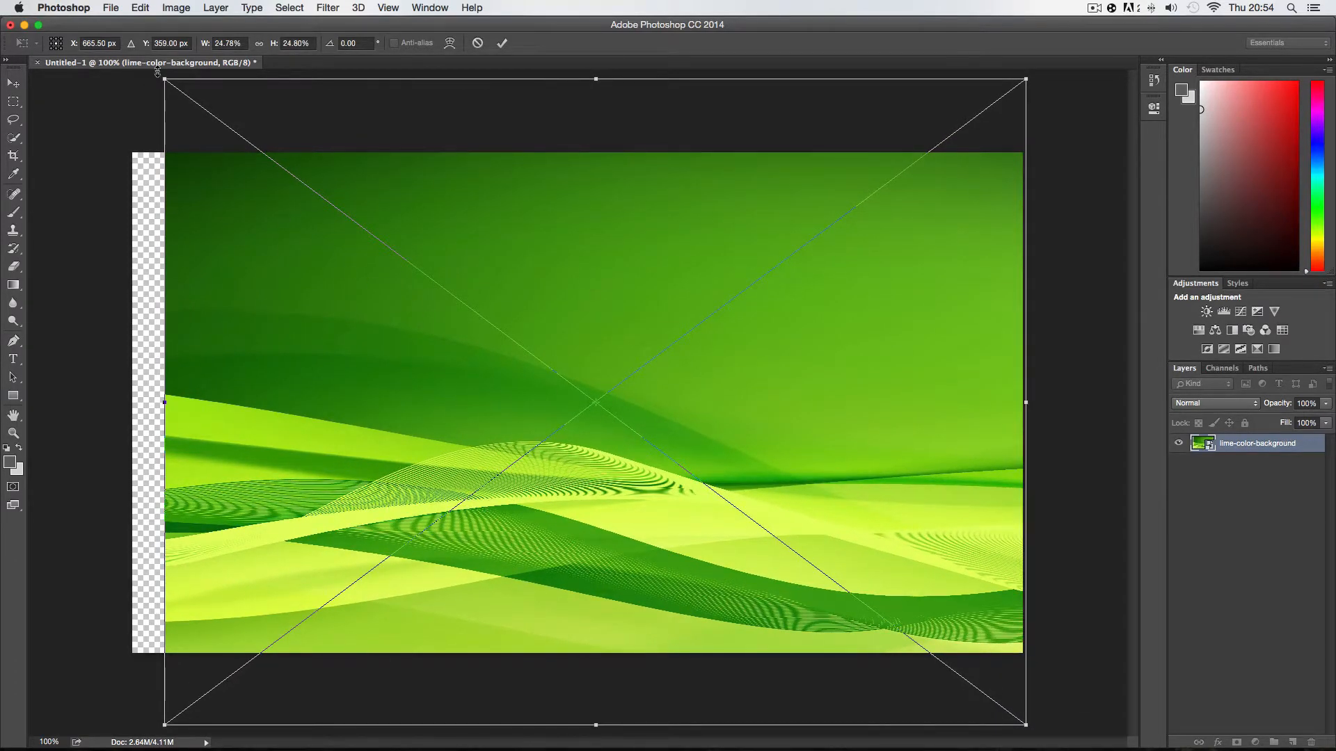
pyautogui.moveTo(160, 75); pyautogui.dragTo(128, 52)
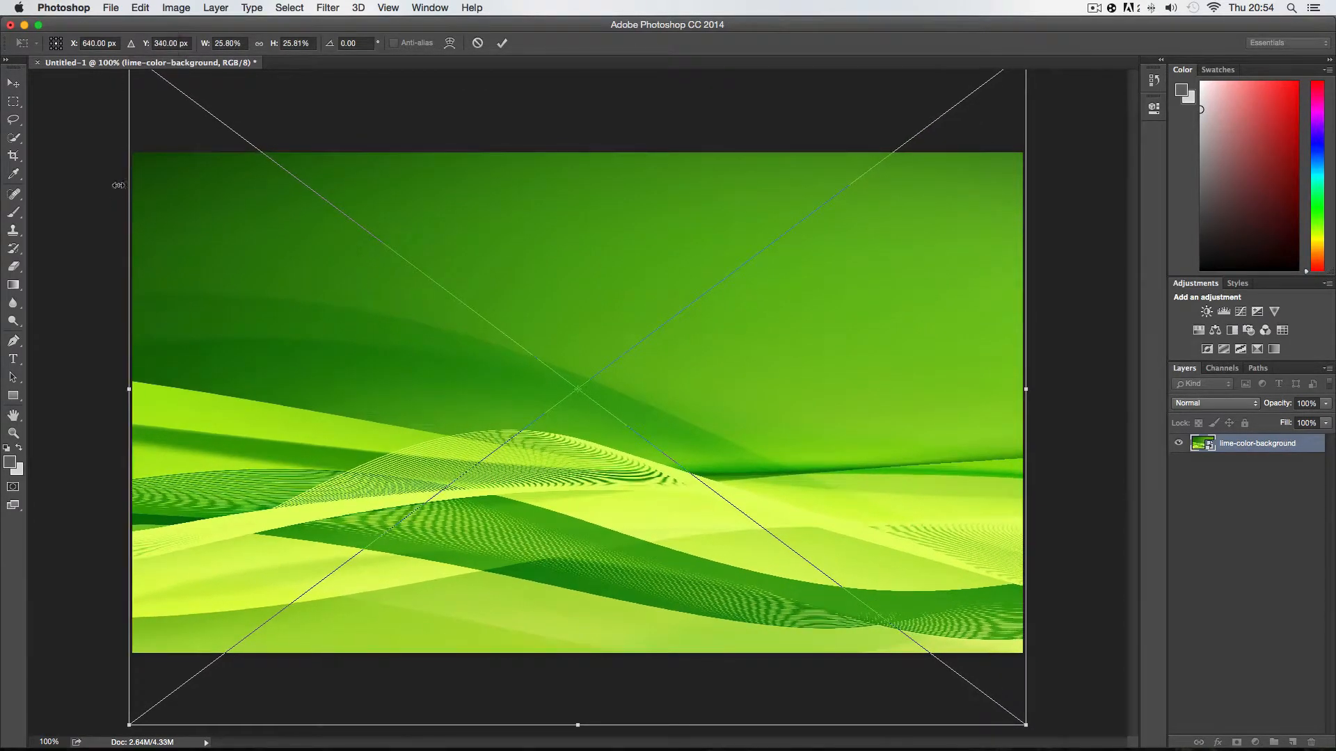
pyautogui.moveTo(146, 210); pyautogui.dragTo(251, 285)
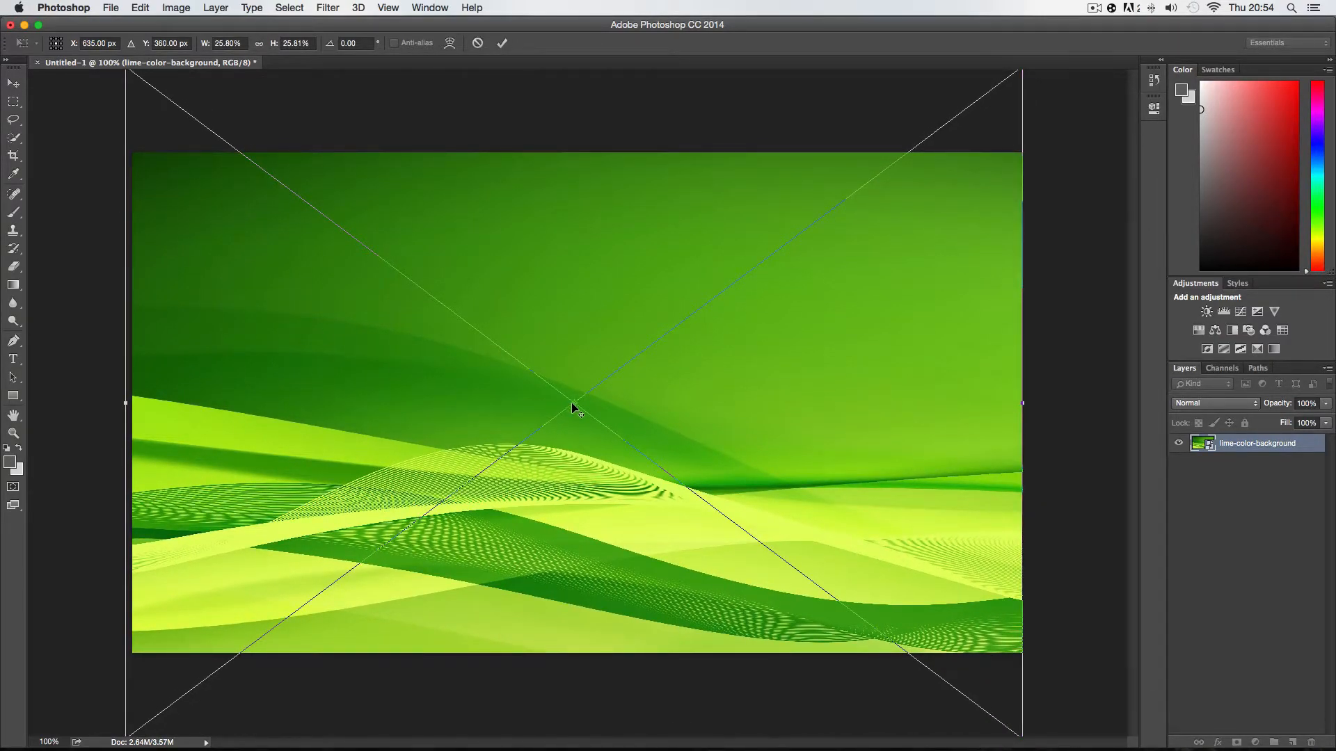
pyautogui.click(501, 43)
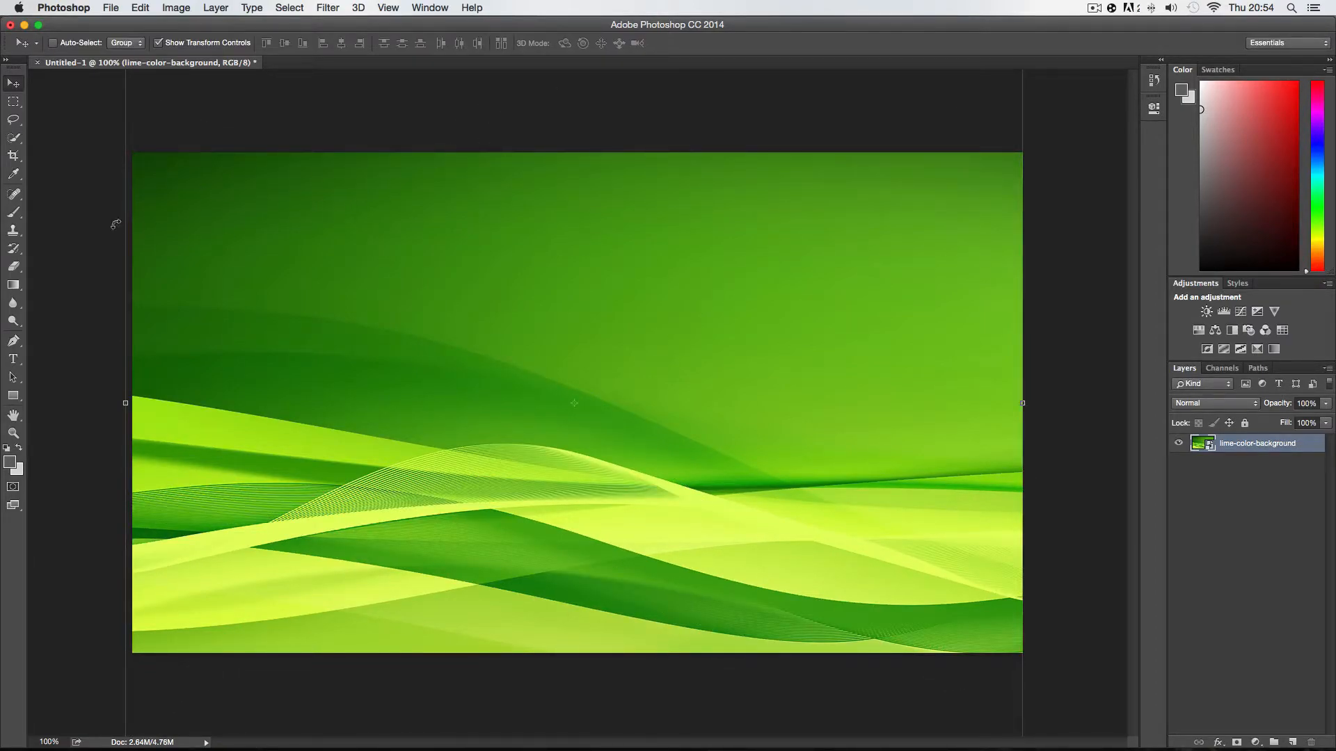
pyautogui.press('super+t')
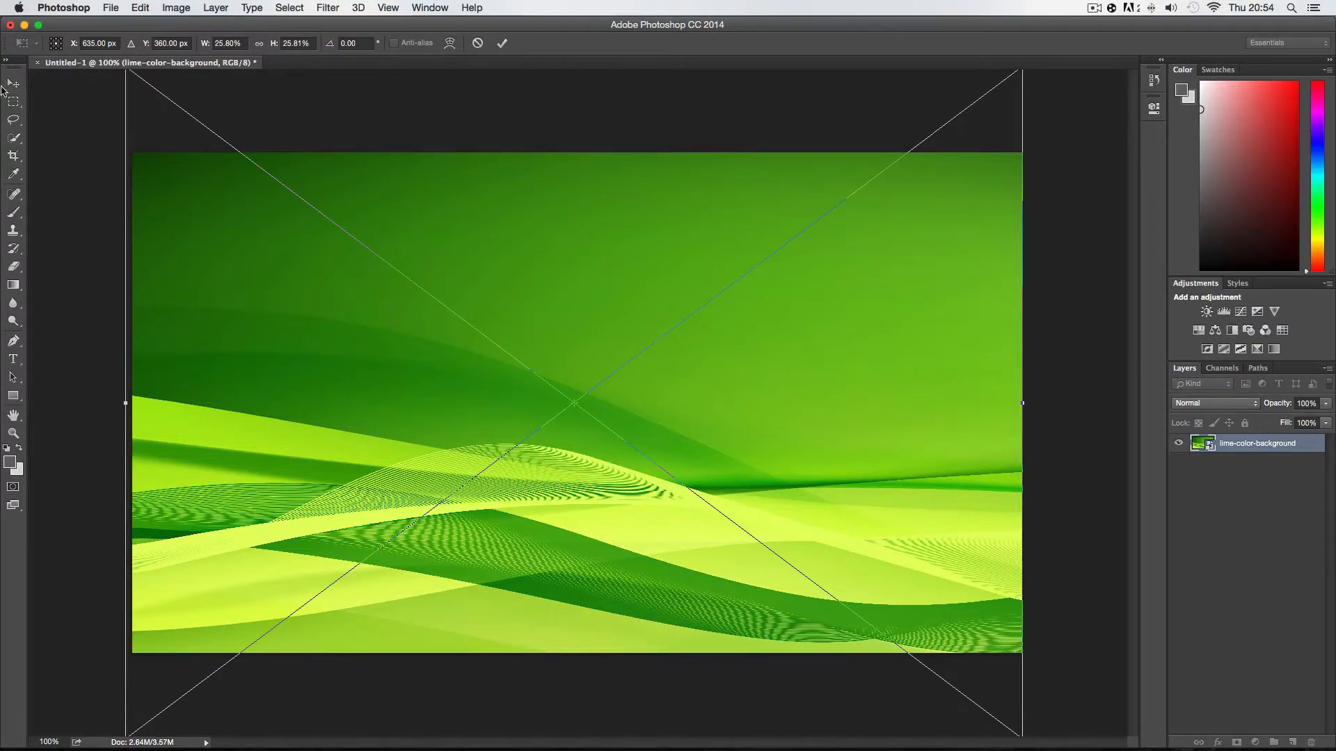
pyautogui.click(502, 43)
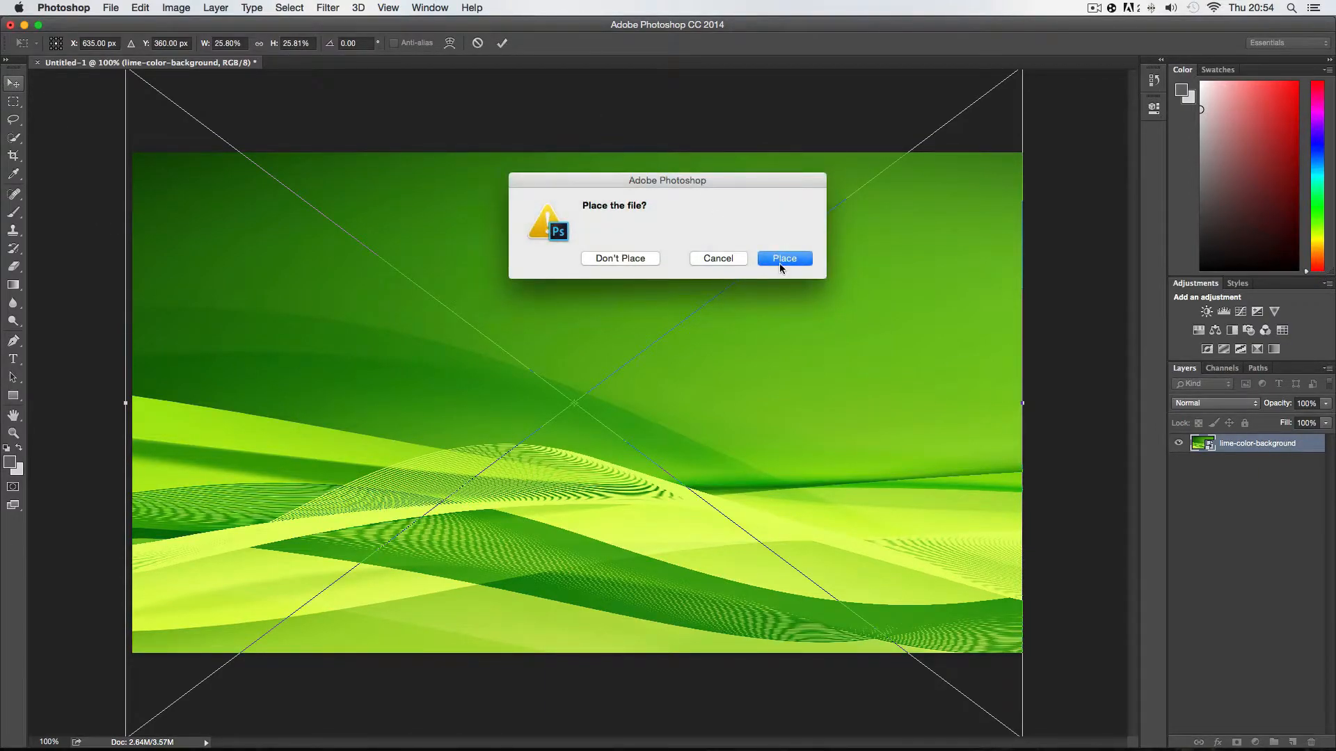
pyautogui.click(784, 258)
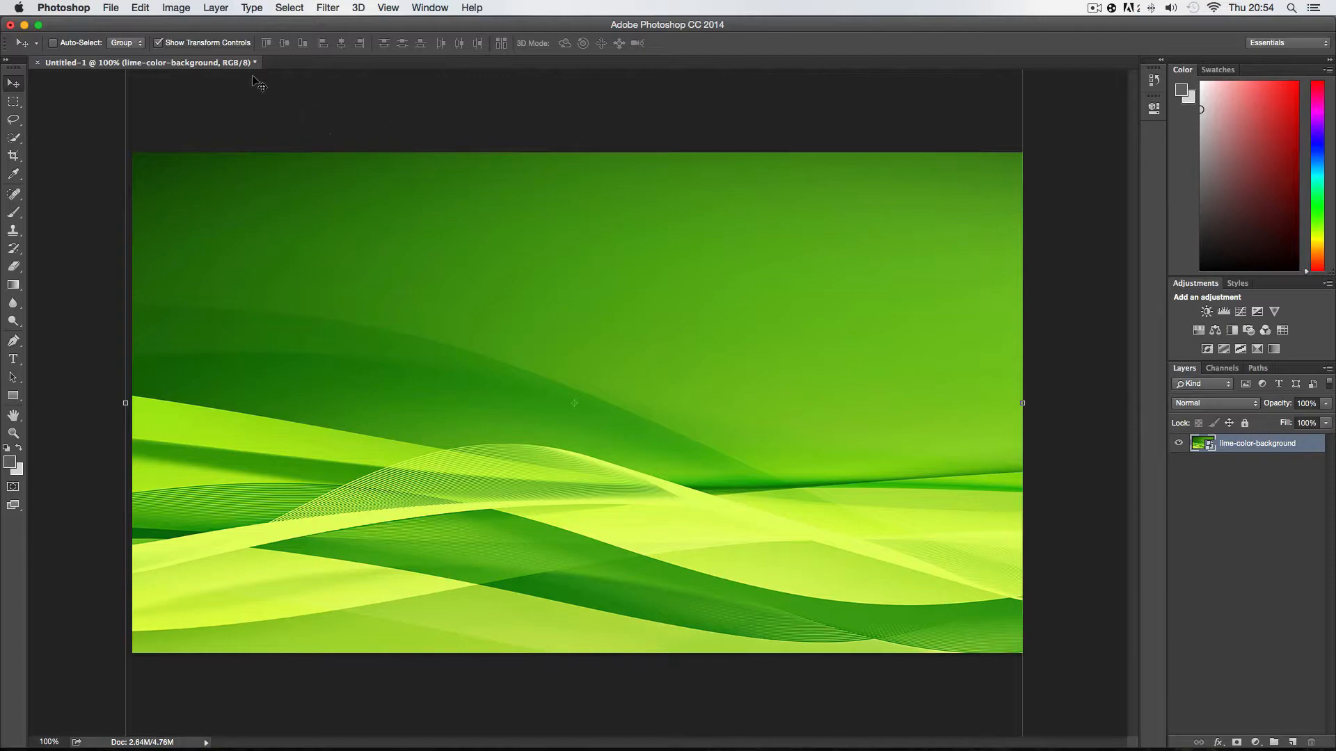
# - Hide the transform controls and nudge the background image slightly upward
pyautogui.click(158, 42)
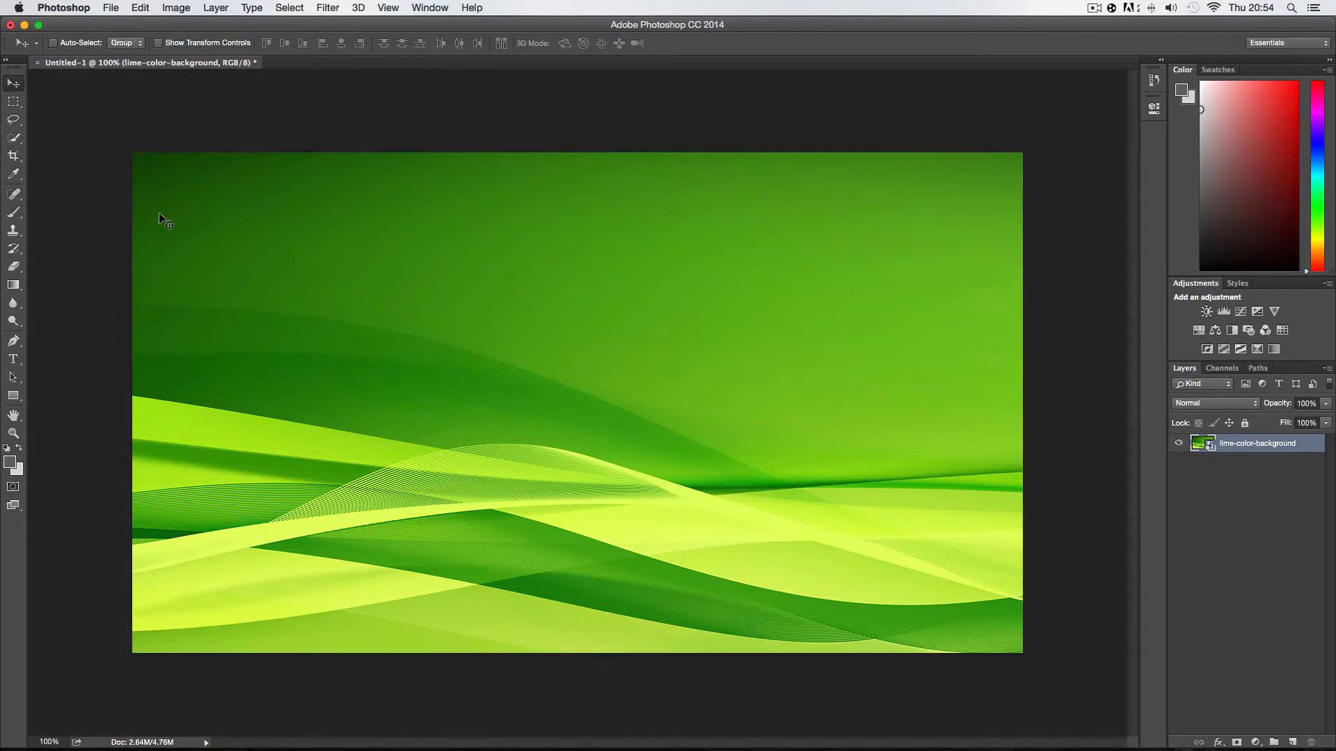
pyautogui.moveTo(161, 210); pyautogui.dragTo(162, 206)
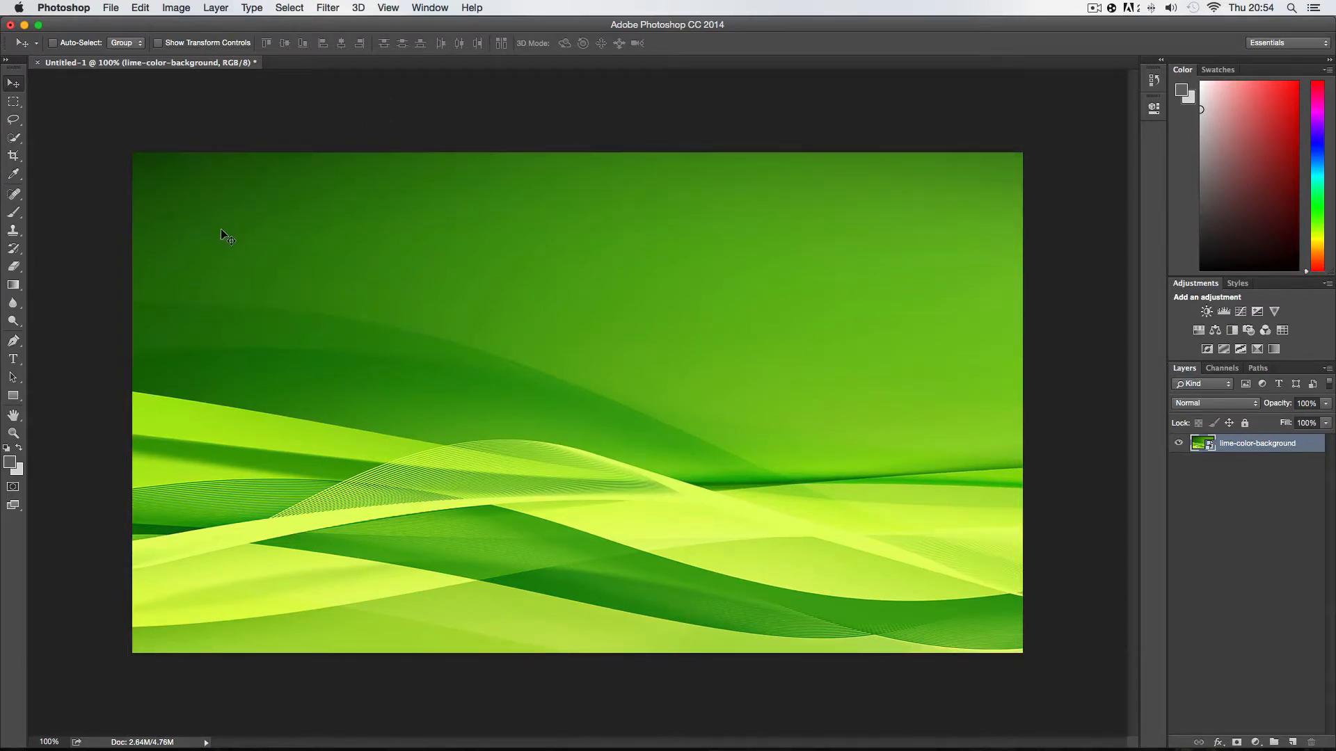
# - Add the two-line text "Hello" and "Test Thumbnail" near the canvas's upper-left corner
pyautogui.click(13, 359)
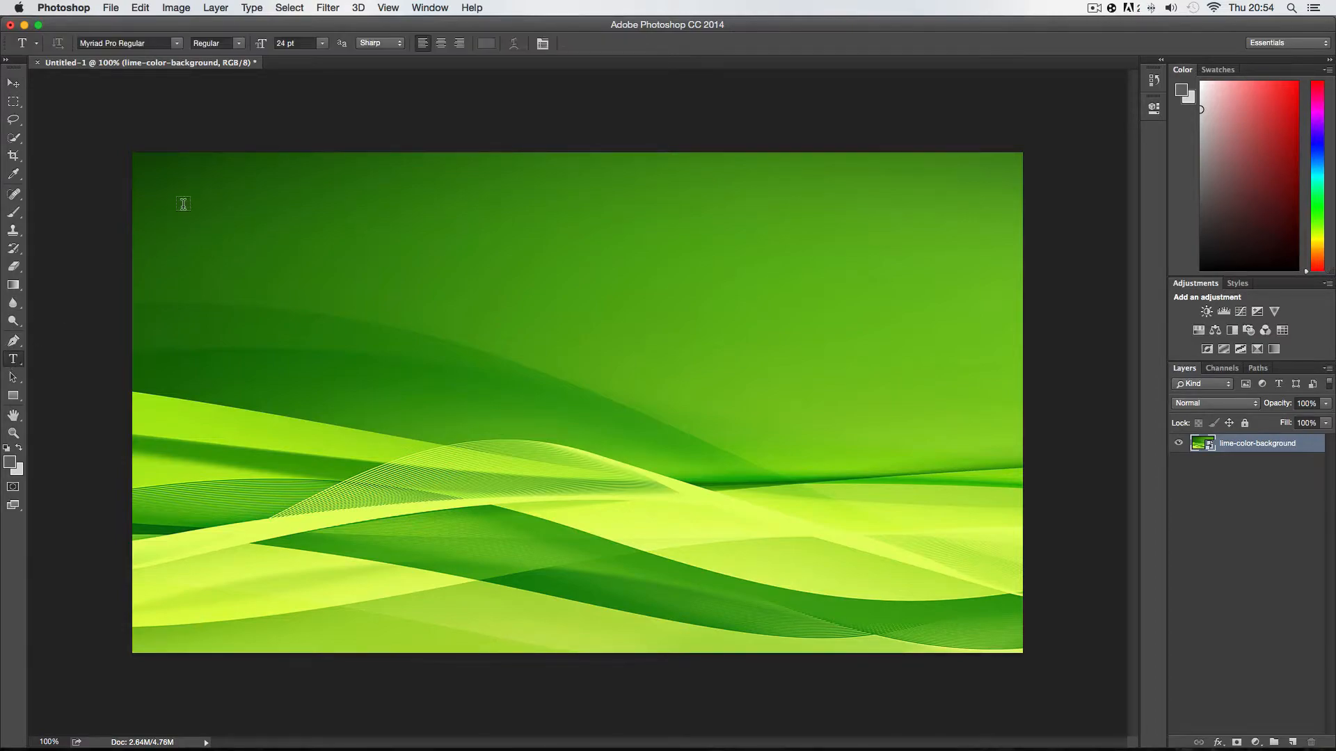
pyautogui.click(183, 203)
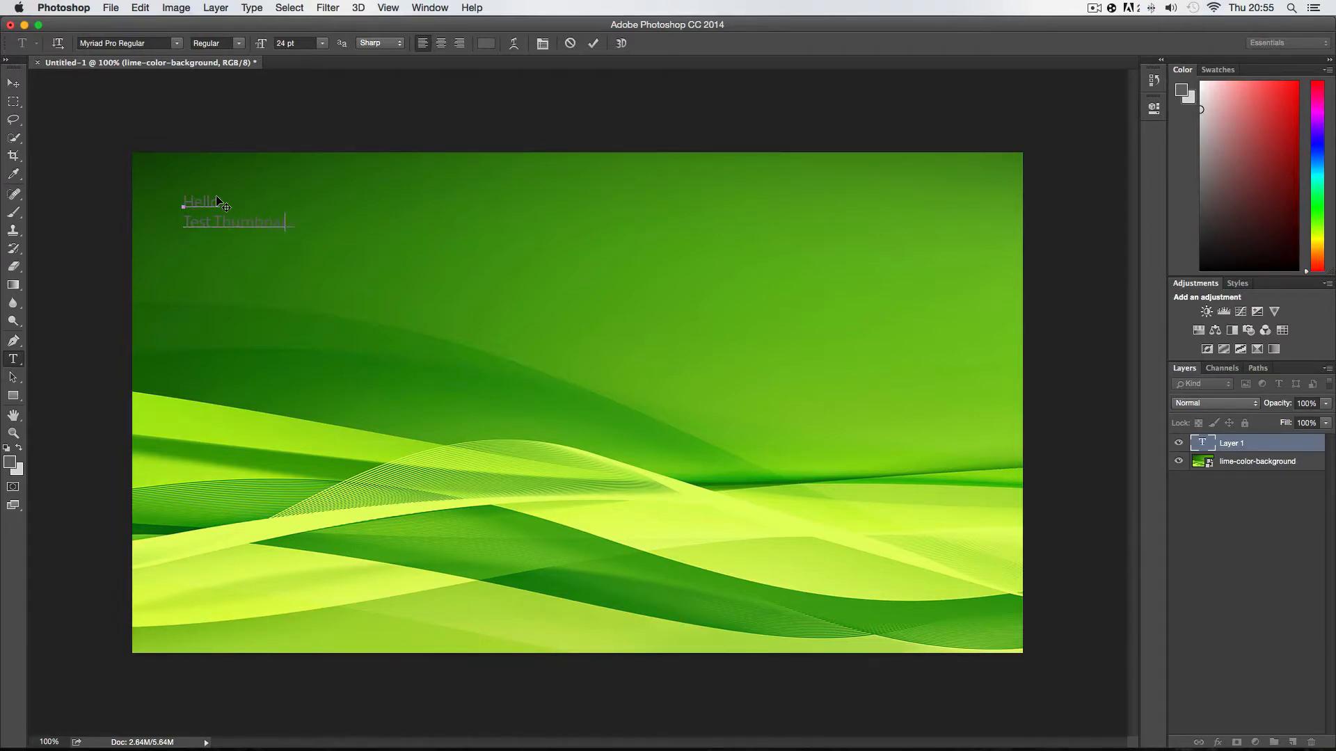
# - Try to recolour both text lines dark blue and commit the text edit
pyautogui.moveTo(186, 198); pyautogui.dragTo(297, 222)
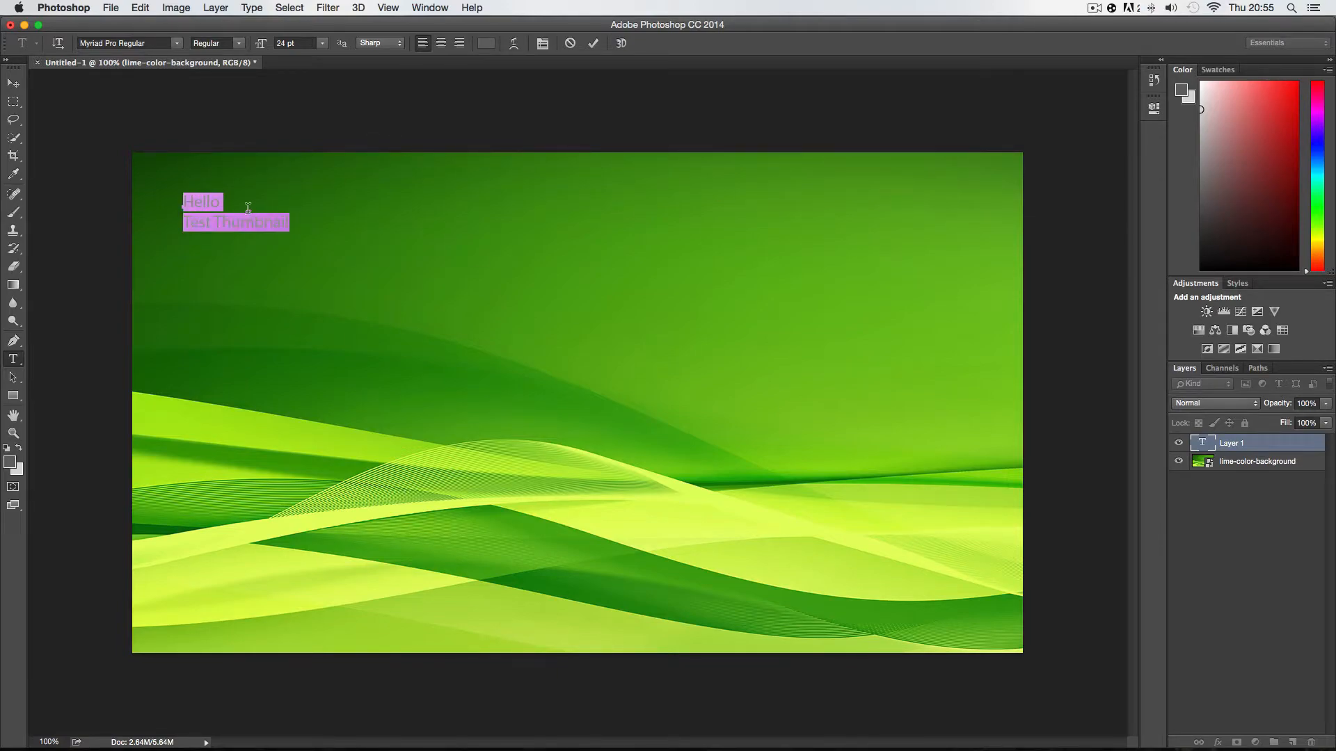
pyautogui.moveTo(1245, 147)
pyautogui.mouseDown()
pyautogui.moveTo(1277, 156)
pyautogui.moveTo(1314, 142)
pyautogui.mouseUp()
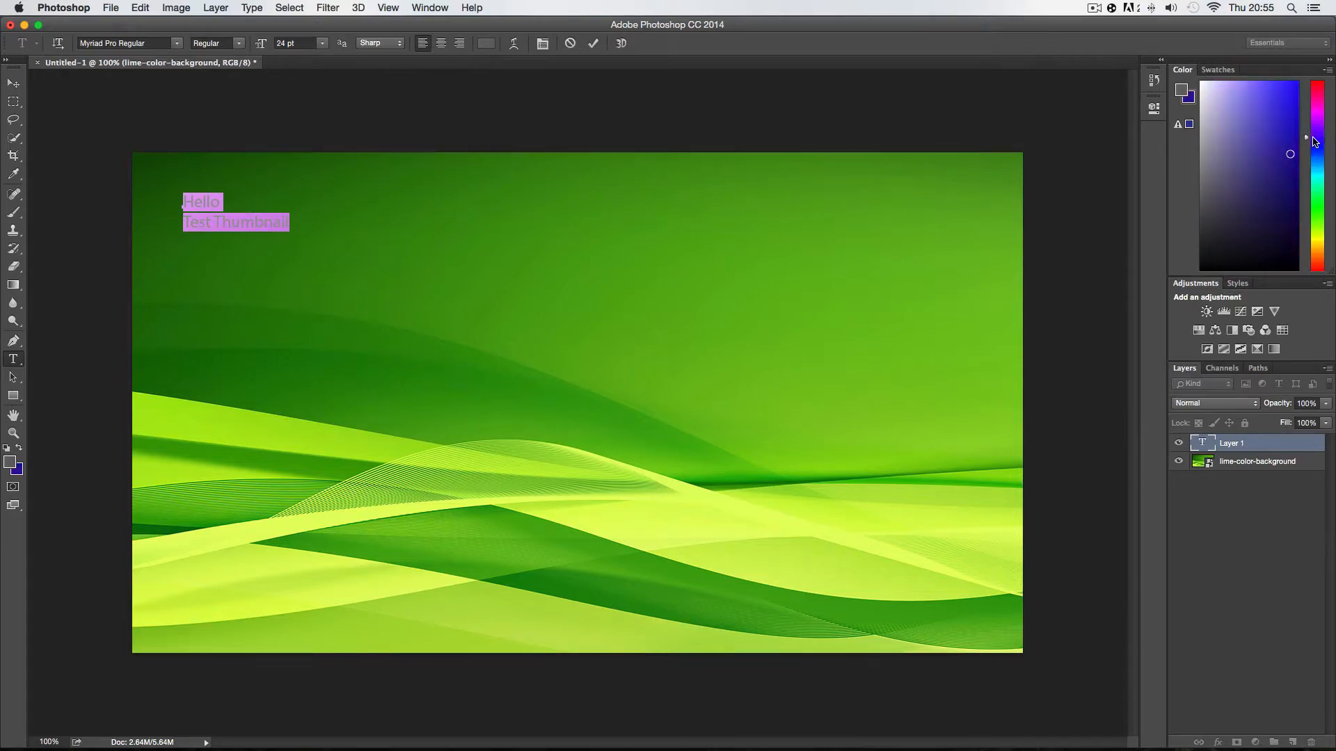
pyautogui.click(1179, 125)
pyautogui.click(595, 44)
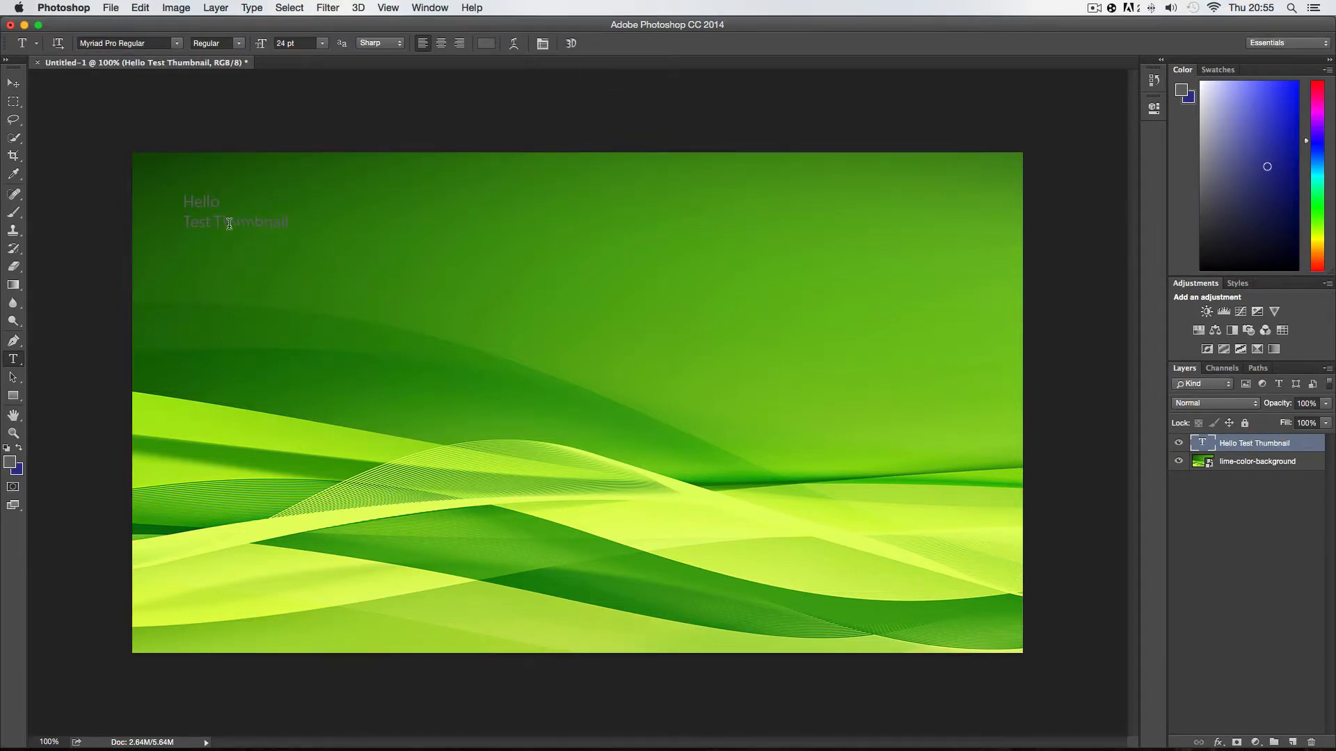
# - Move the text slightly down and to the right, and choose a brighter blue as the background colour
pyautogui.click(12, 83)
pyautogui.moveTo(210, 201); pyautogui.dragTo(221, 205)
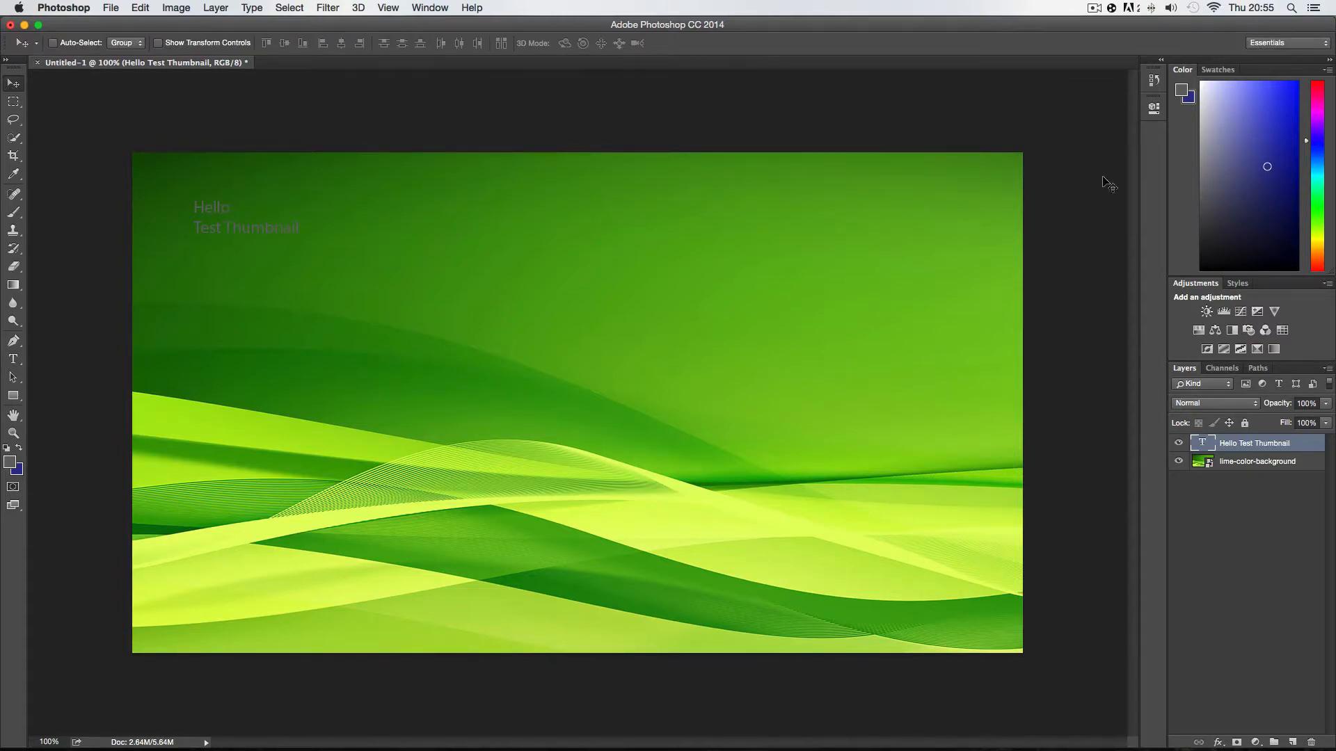
pyautogui.click(1241, 118)
pyautogui.moveTo(1241, 117); pyautogui.dragTo(1295, 117)
# - Change the colour of both text lines to red and move the text slightly upward
pyautogui.click(14, 359)
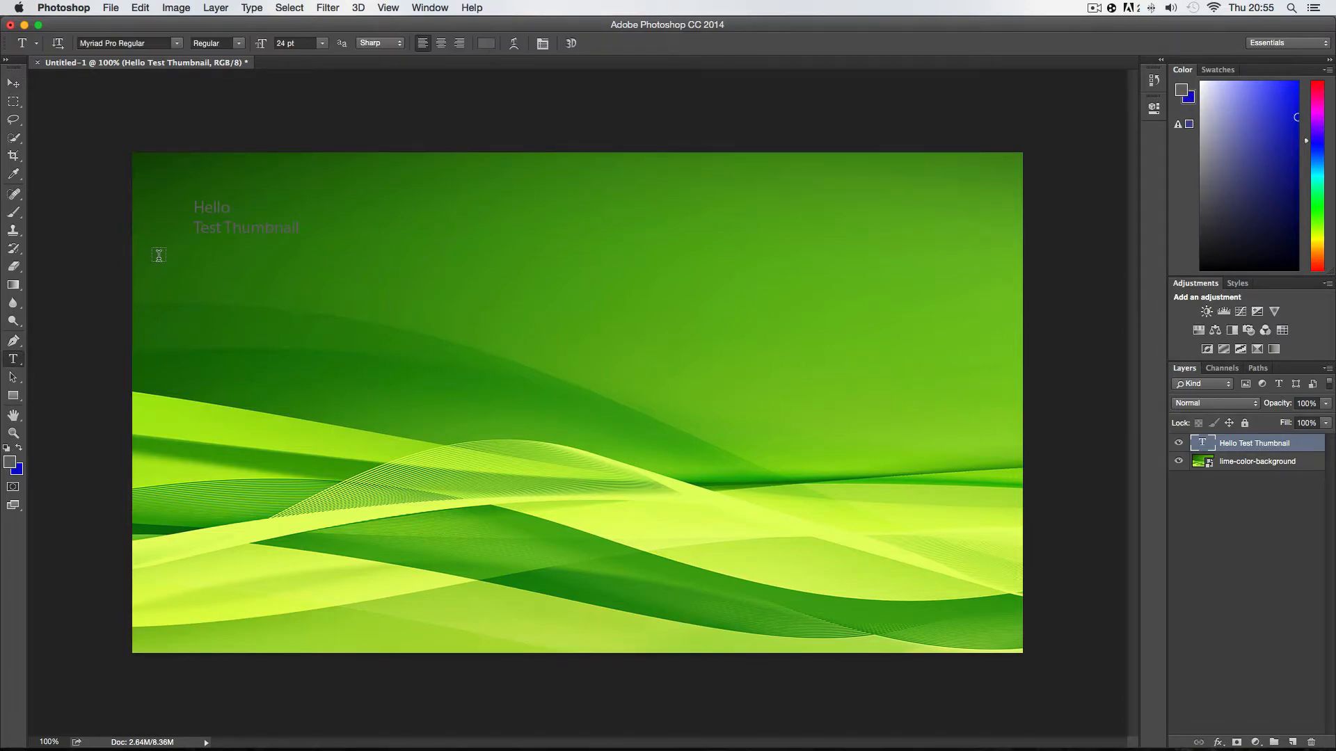
pyautogui.moveTo(193, 208); pyautogui.dragTo(374, 243)
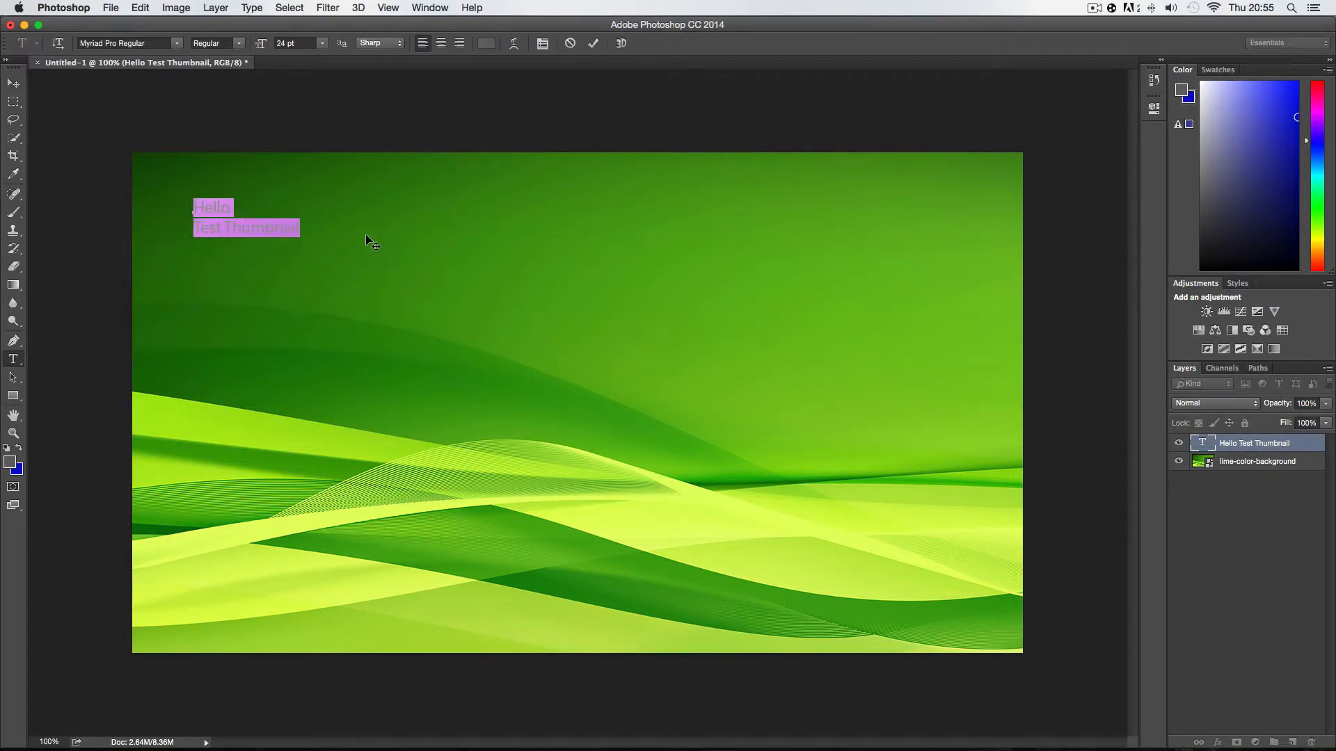
pyautogui.moveTo(1265, 220)
pyautogui.mouseDown()
pyautogui.moveTo(1283, 238)
pyautogui.moveTo(1289, 109)
pyautogui.mouseUp()
pyautogui.click(1180, 90)
pyautogui.click(1267, 224)
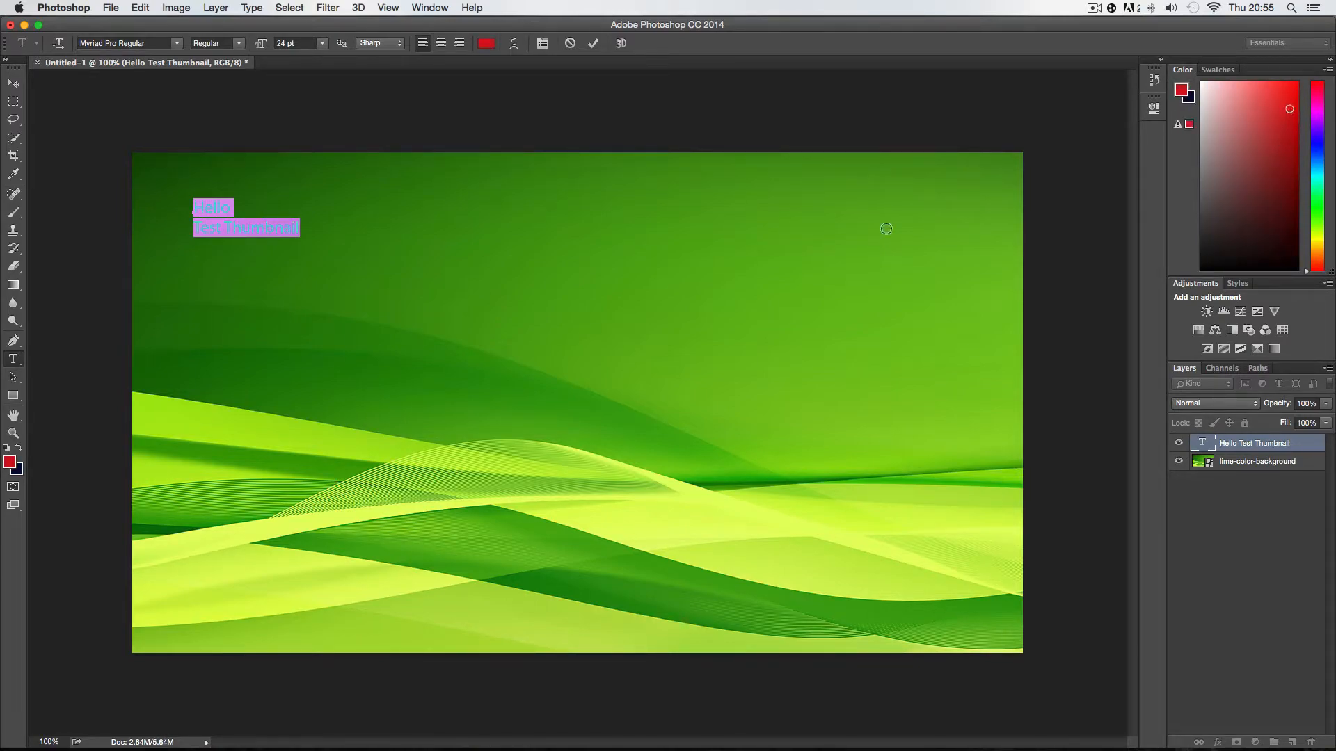
pyautogui.click(13, 83)
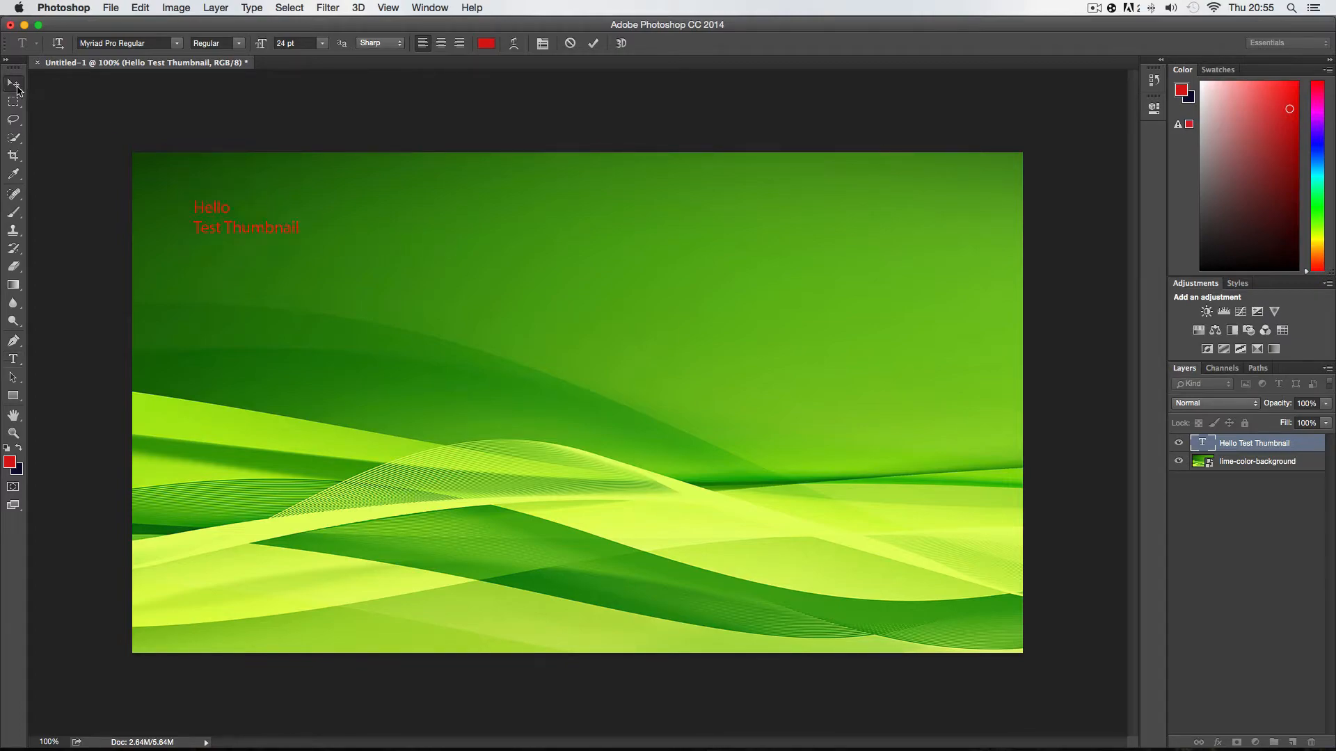
pyautogui.moveTo(203, 212); pyautogui.dragTo(207, 205)
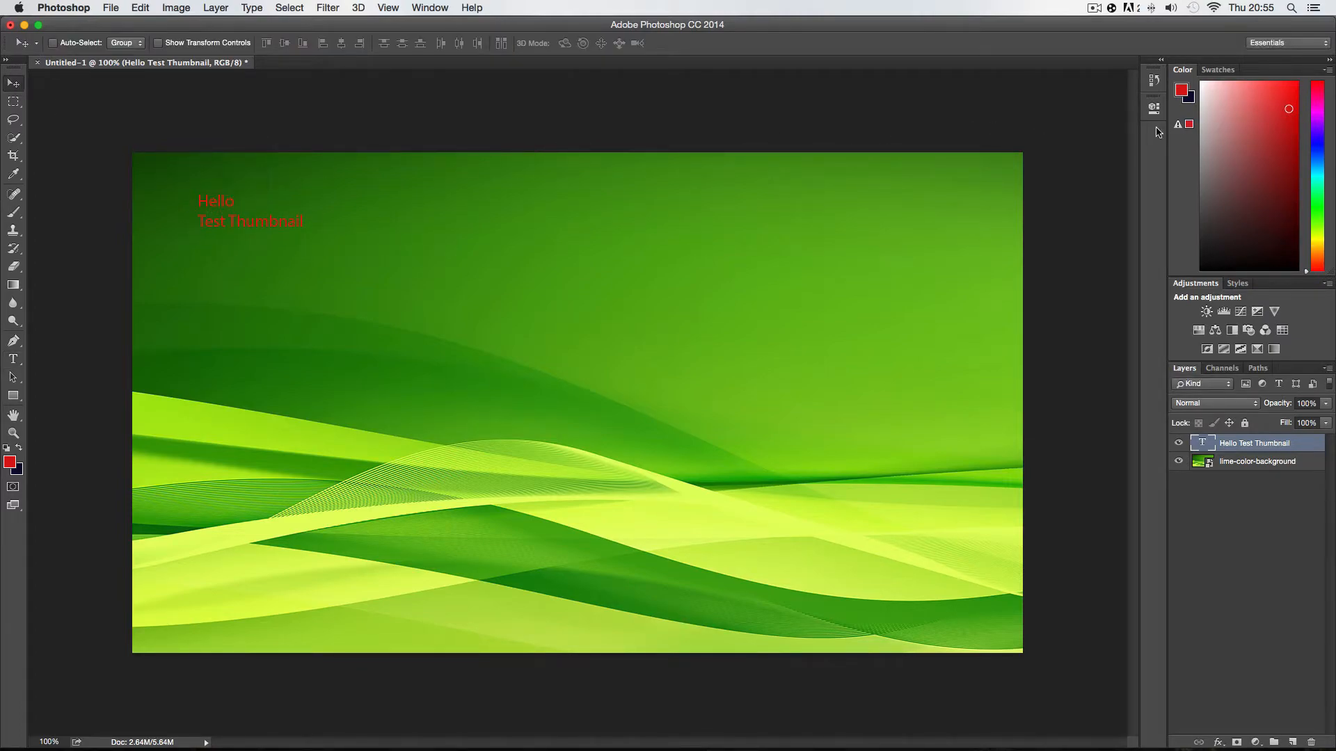
# - Reselect both text lines, adjust their red to a slightly softer shade, and commit the edit
pyautogui.click(14, 359)
pyautogui.click(220, 210)
pyautogui.doubleClick(203, 201)
pyautogui.keyDown('shift'); pyautogui.click(302, 222); pyautogui.keyUp('shift')
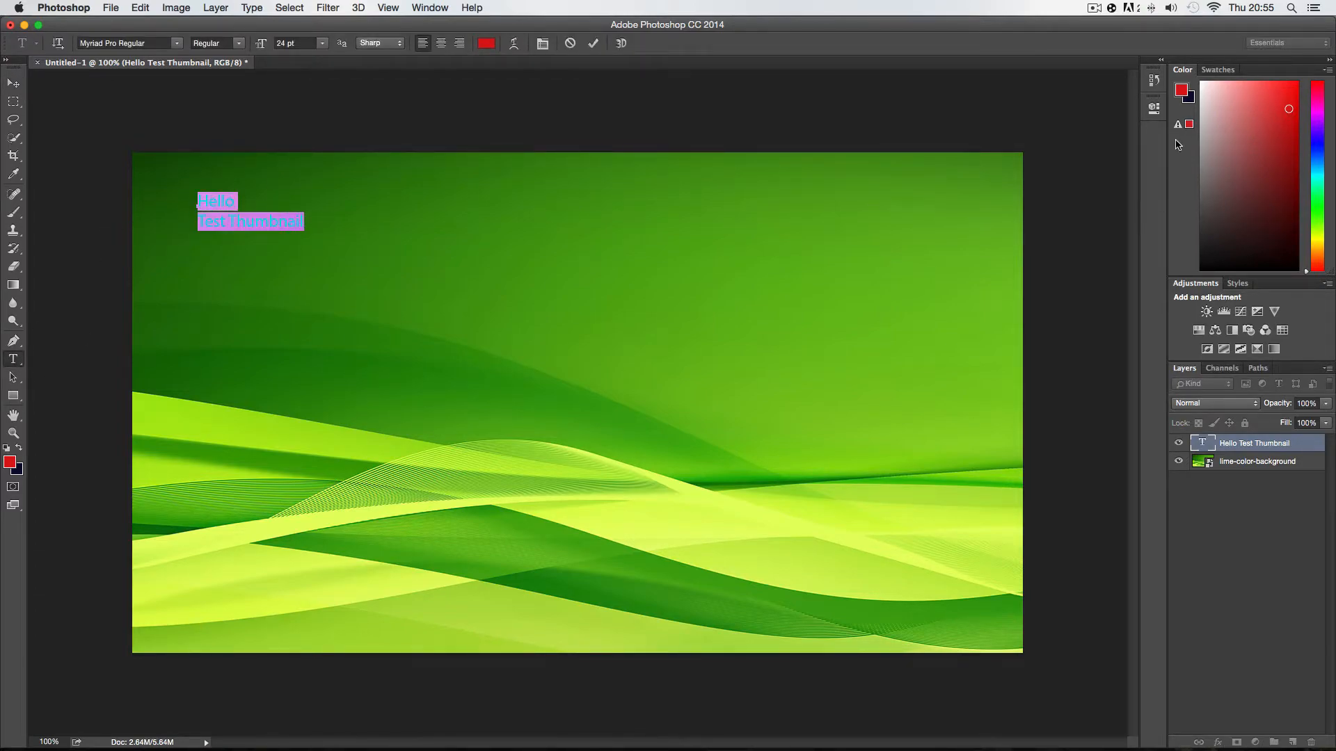
pyautogui.click(593, 44)
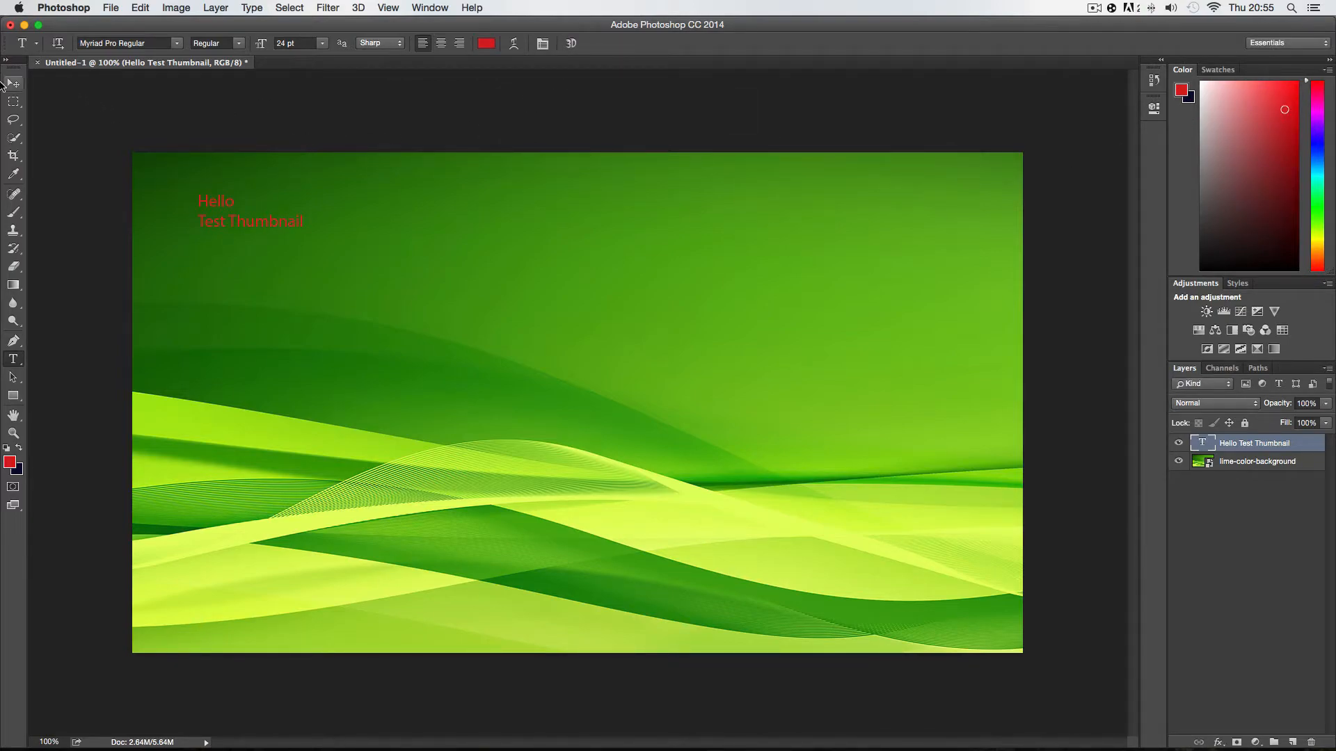
# - Enlarge both text lines to 48 pt and further to 60 pt
pyautogui.click(322, 43)
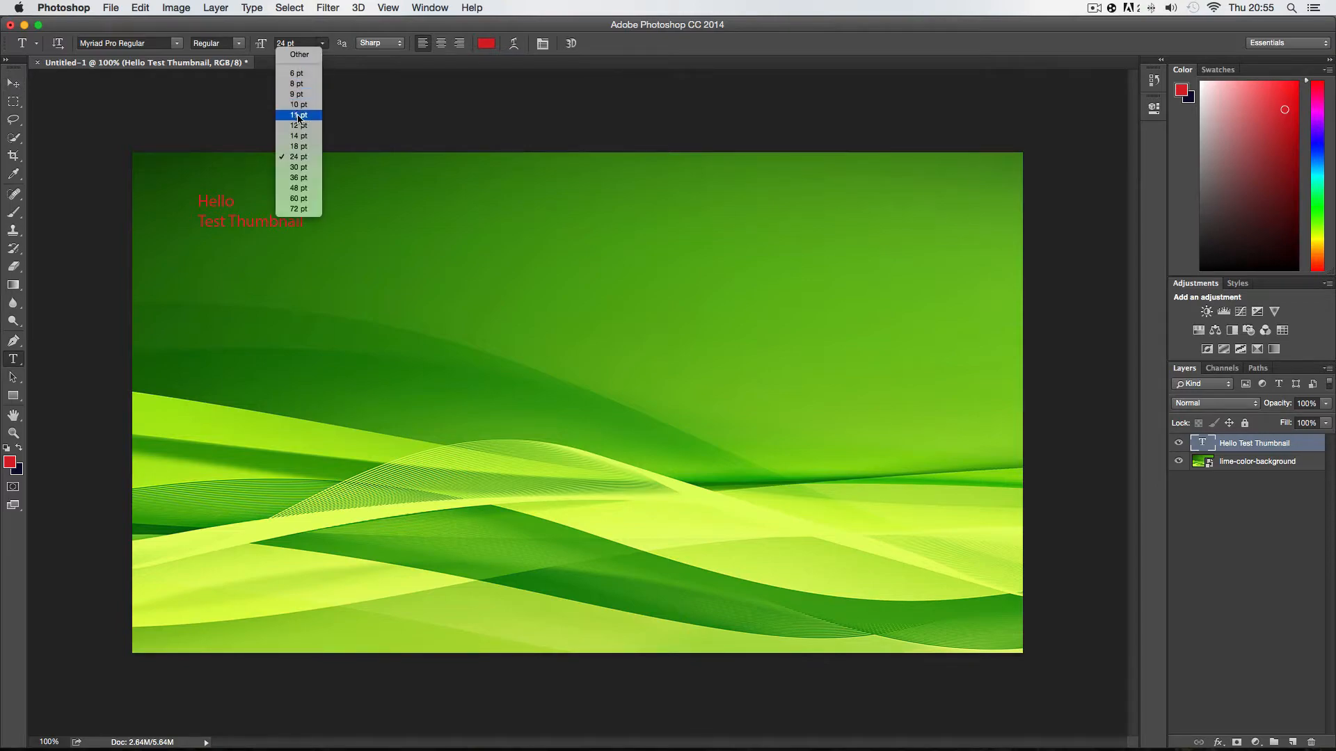
pyautogui.click(302, 187)
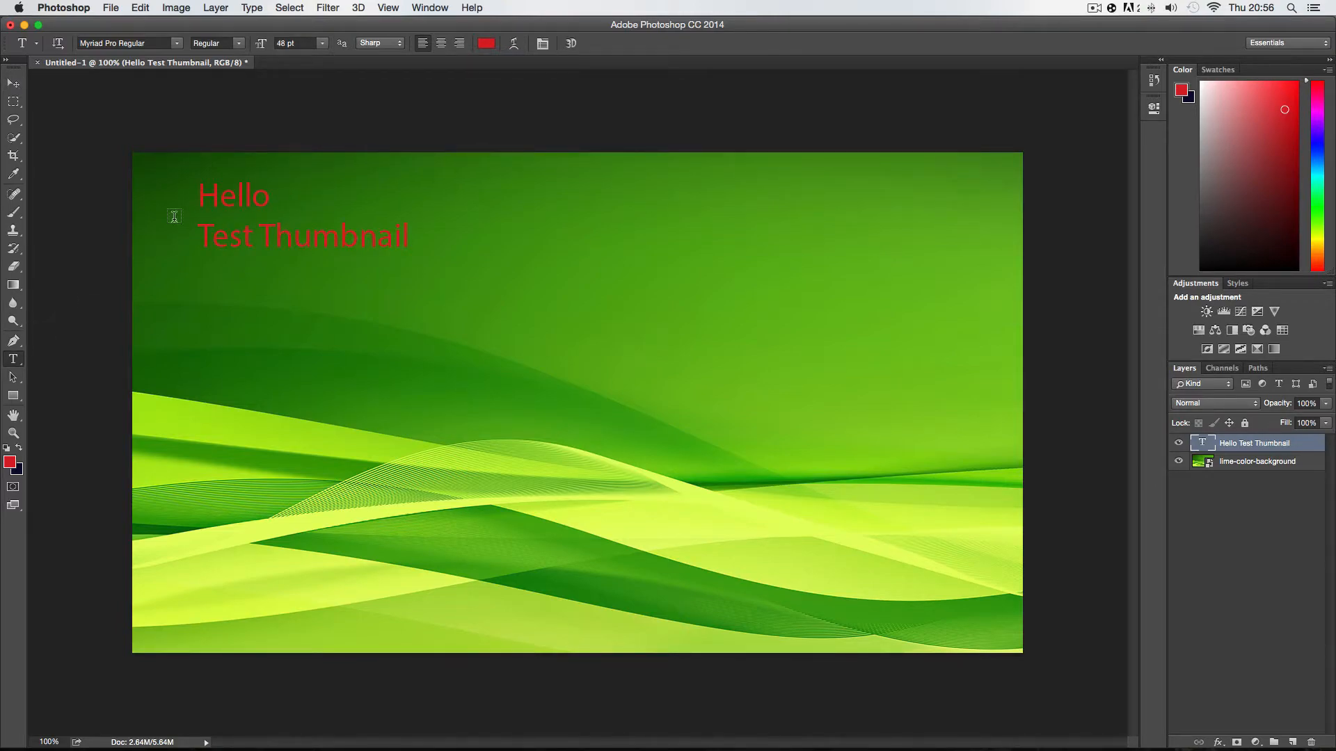
pyautogui.moveTo(205, 199); pyautogui.dragTo(423, 250)
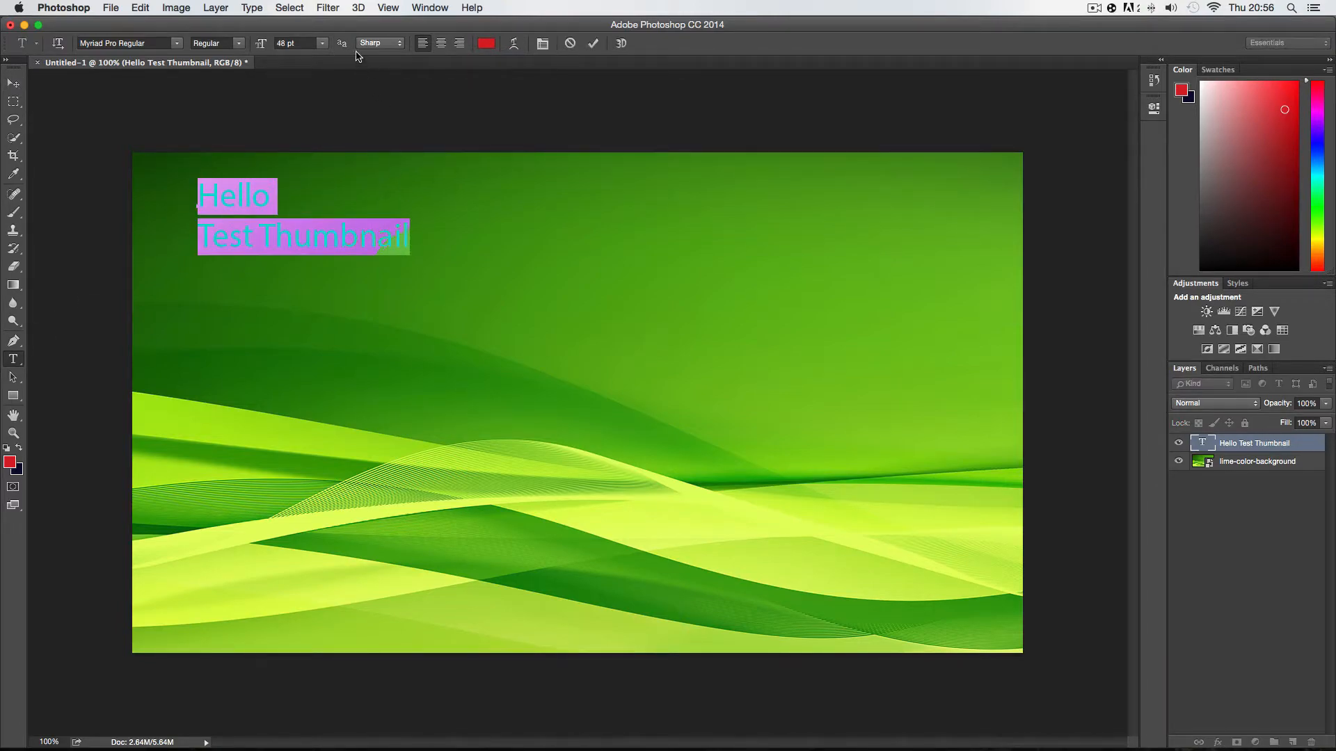
pyautogui.click(322, 44)
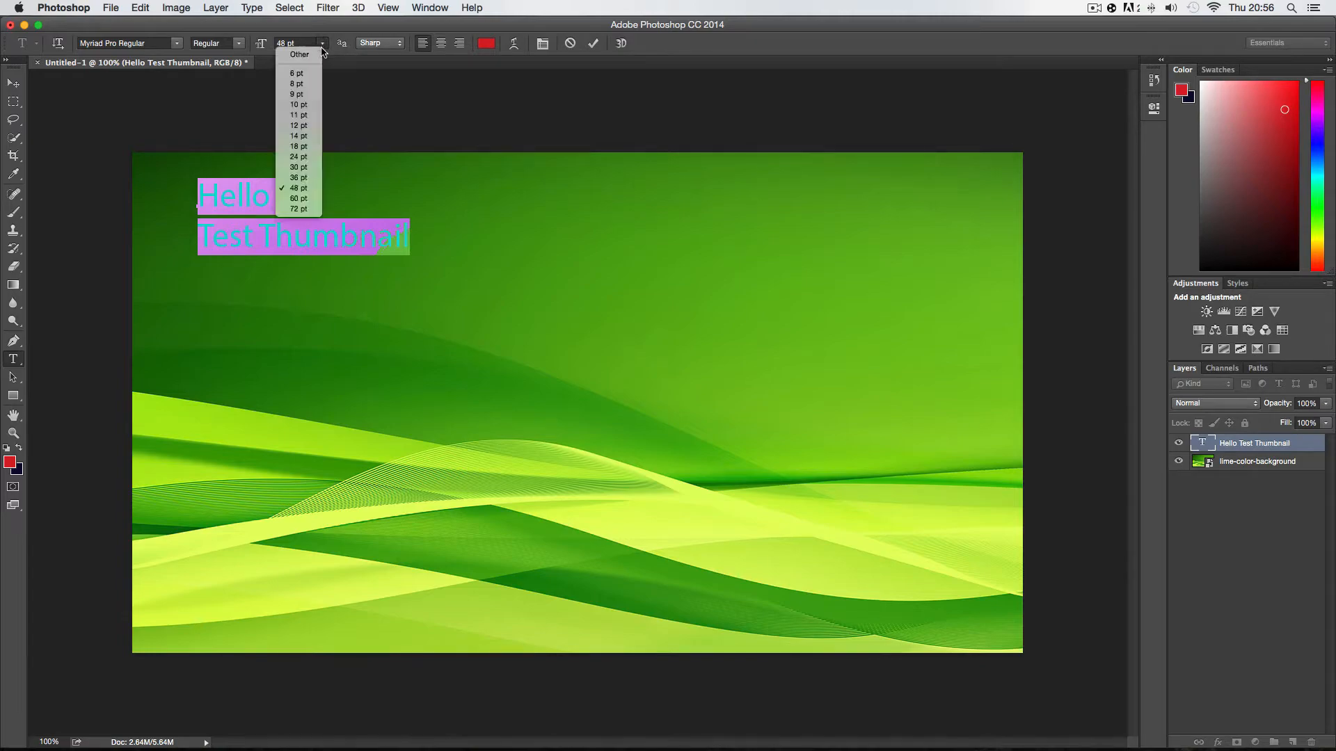
pyautogui.click(311, 198)
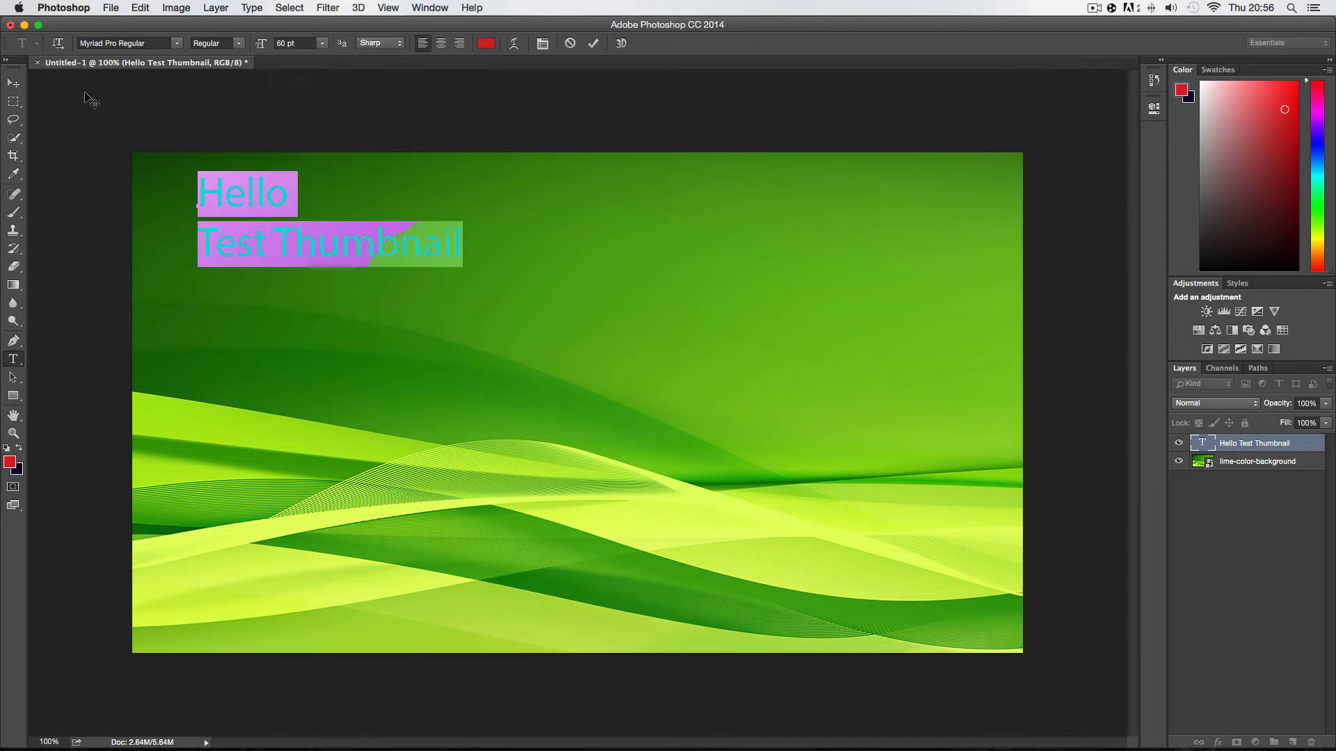
# - Move the text to the canvas's centre, to its lower-right corner, and finally against the left edge at mid-height
pyautogui.click(13, 83)
pyautogui.moveTo(195, 183)
pyautogui.mouseDown()
pyautogui.moveTo(201, 408)
pyautogui.moveTo(174, 518)
pyautogui.moveTo(149, 523)
pyautogui.moveTo(147, 462)
pyautogui.moveTo(165, 448)
pyautogui.moveTo(516, 348)
pyautogui.moveTo(578, 255)
pyautogui.moveTo(468, 363)
pyautogui.mouseUp()
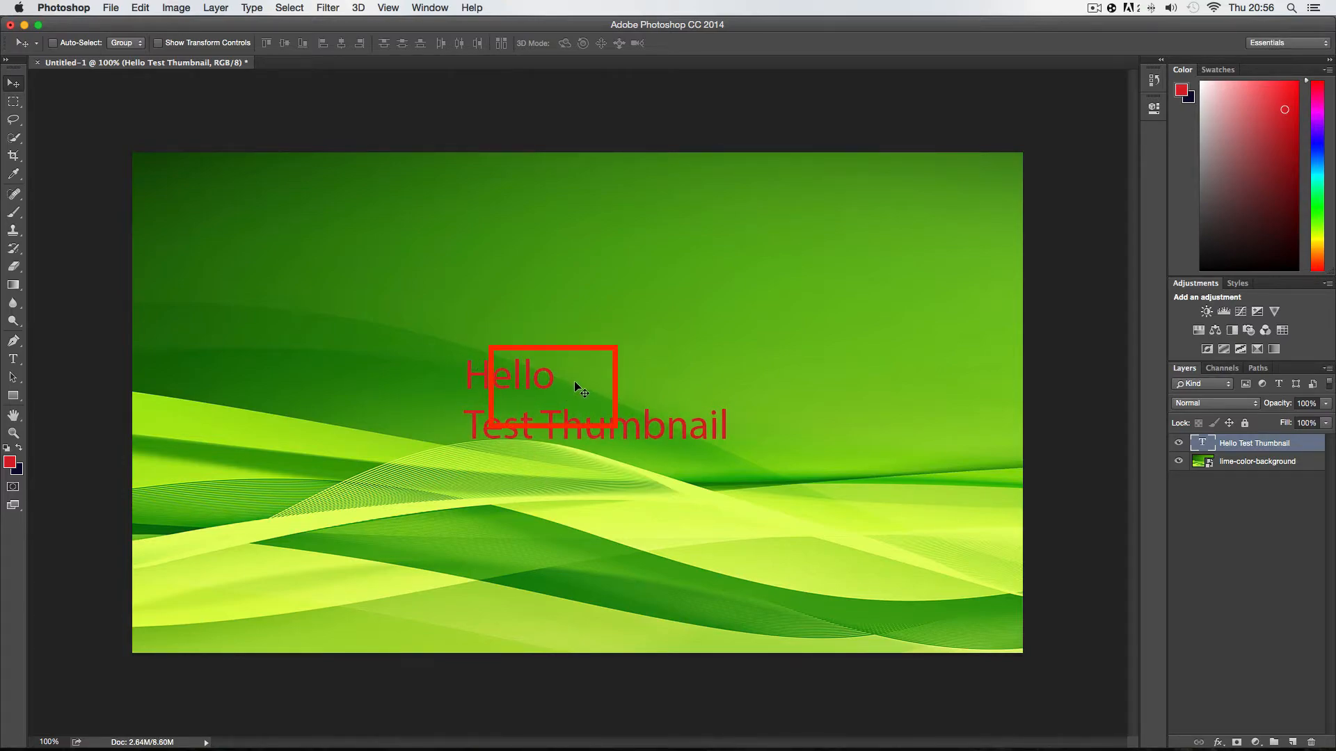
pyautogui.moveTo(546, 377); pyautogui.dragTo(833, 587)
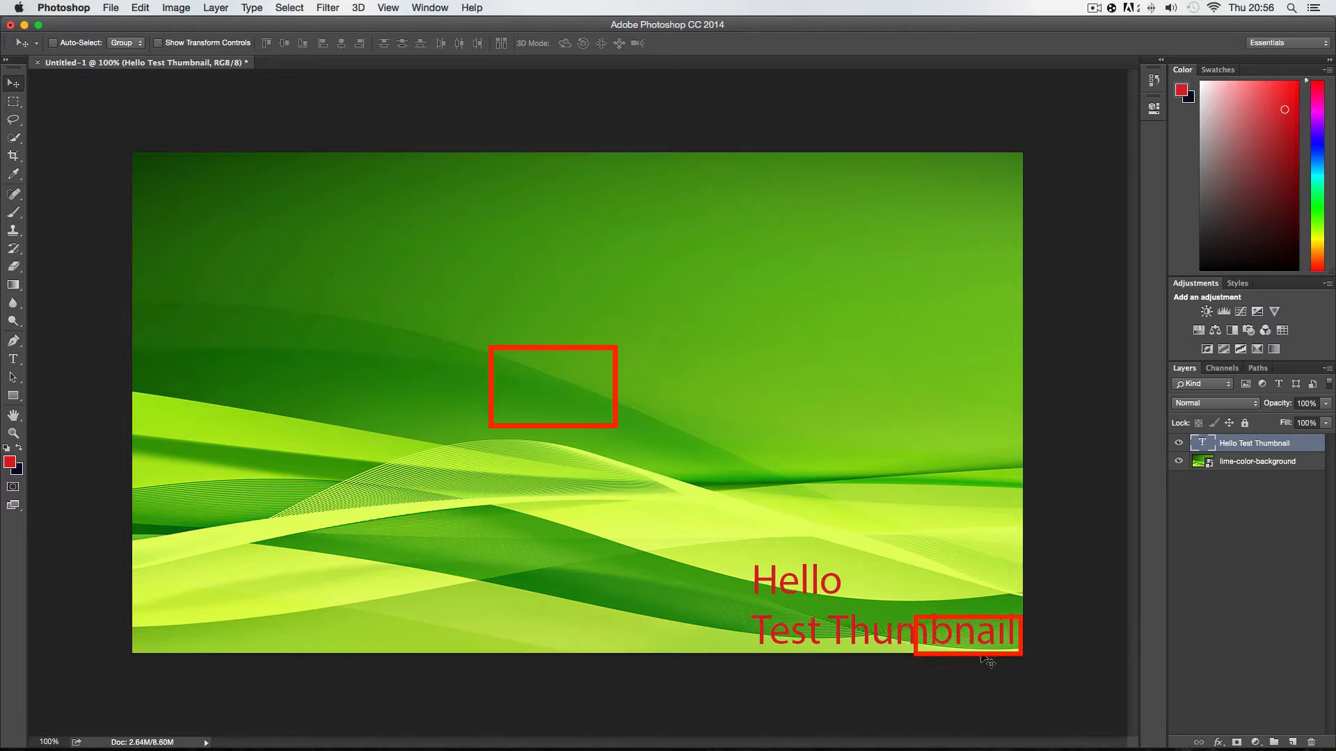
pyautogui.moveTo(977, 637); pyautogui.dragTo(371, 421)
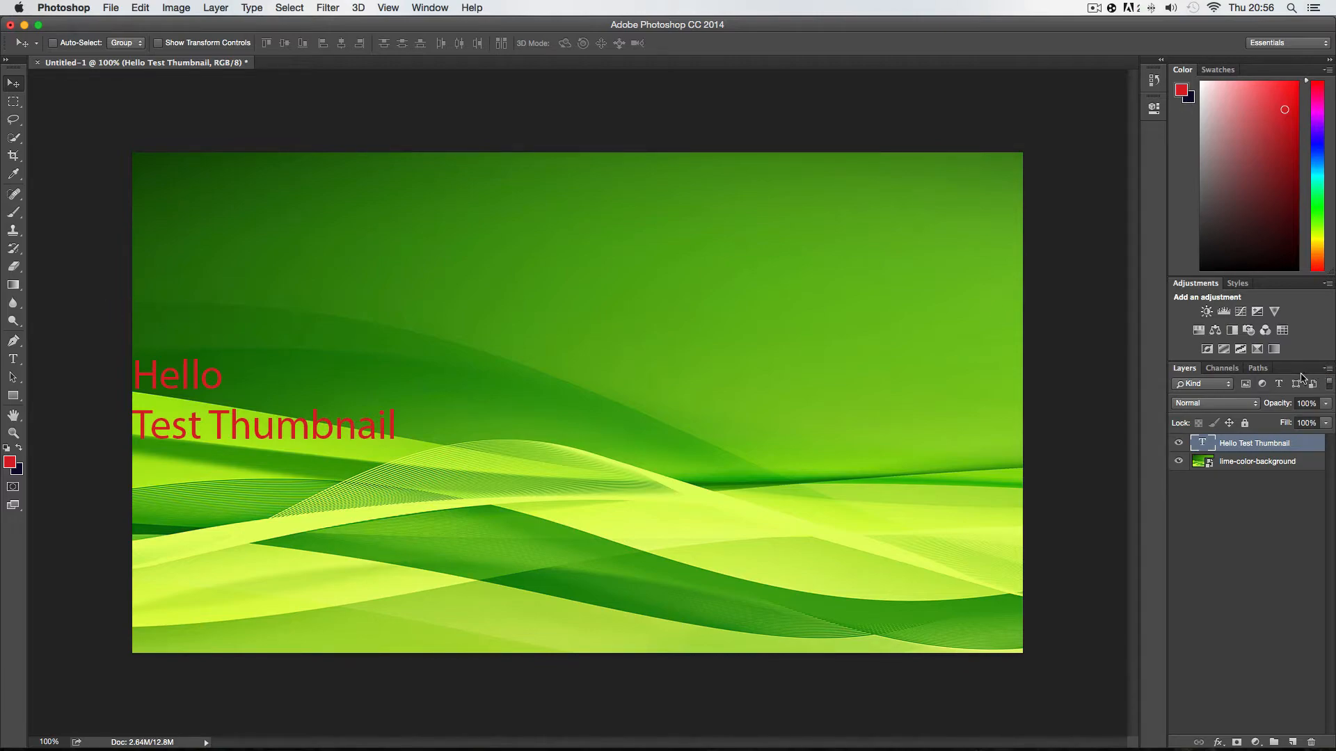
# - Deselect the text layer and make the lime-color-background layer the active one
pyautogui.keyDown('super'); pyautogui.click(1265, 449); pyautogui.keyUp('super')
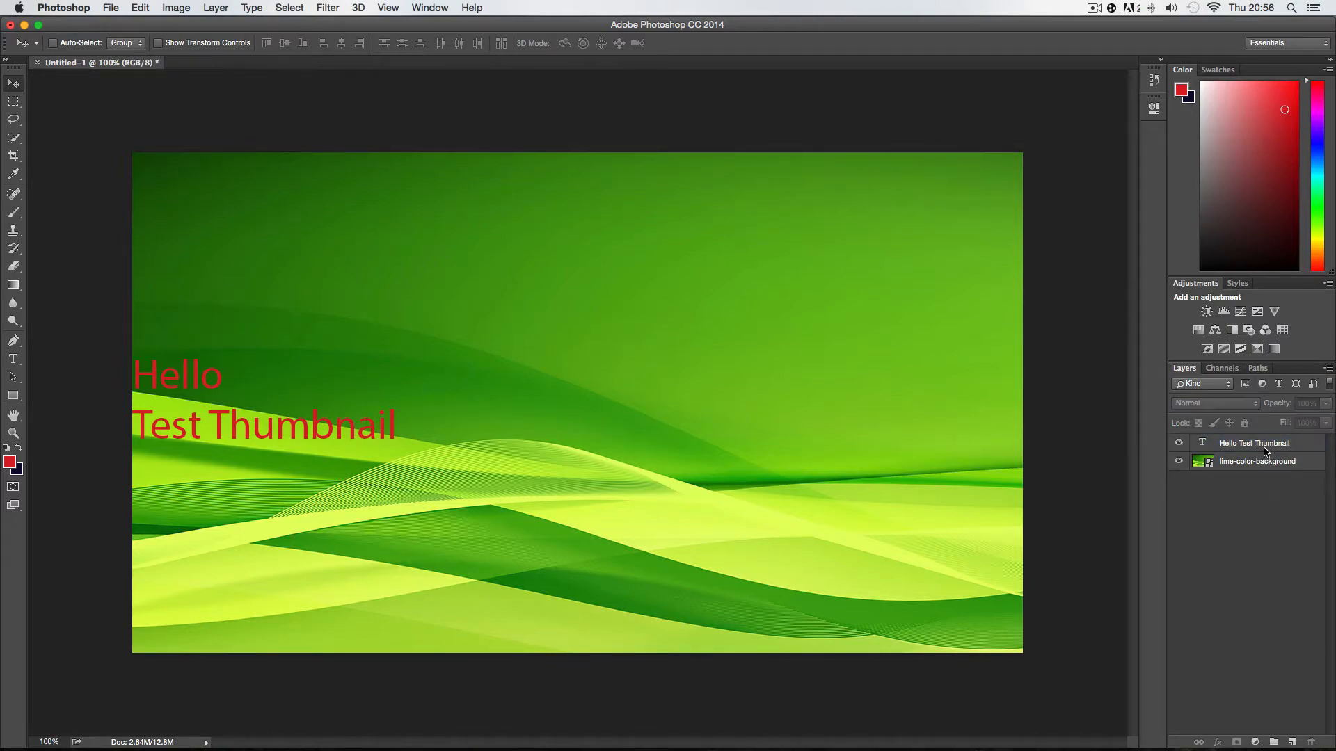
pyautogui.click(1257, 459)
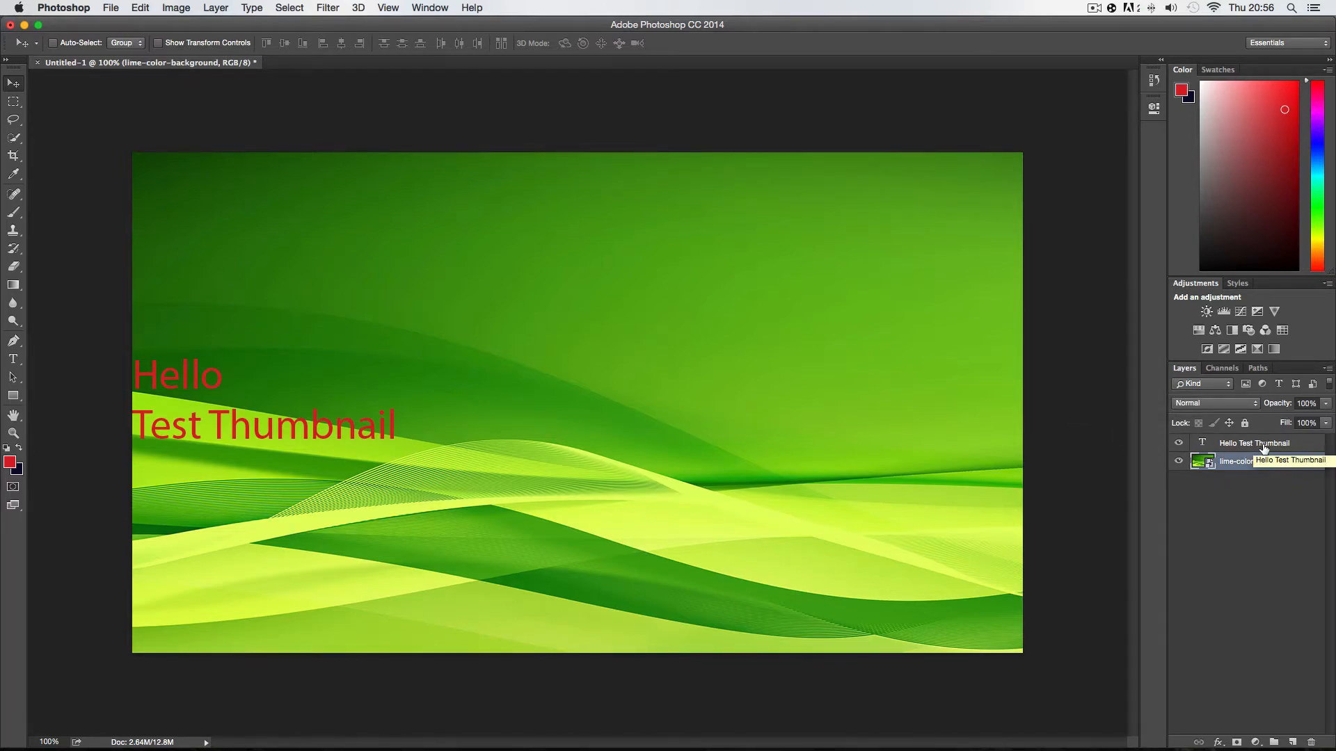
# - Convert the title text and background layers together into one smart object and shift it slightly down and to the right
pyautogui.keyDown('super'); pyautogui.click(1264, 448); pyautogui.keyUp('super')
pyautogui.rightClick(1264, 448)
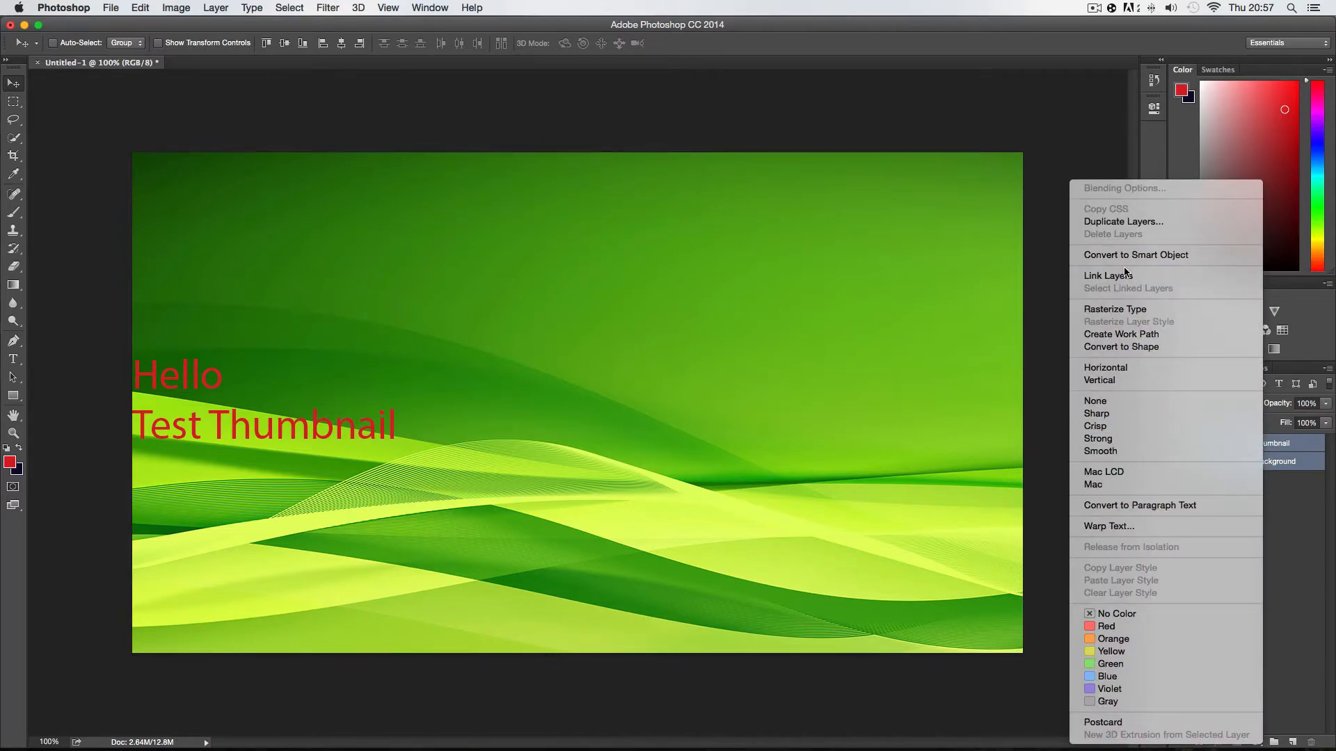
pyautogui.click(1156, 255)
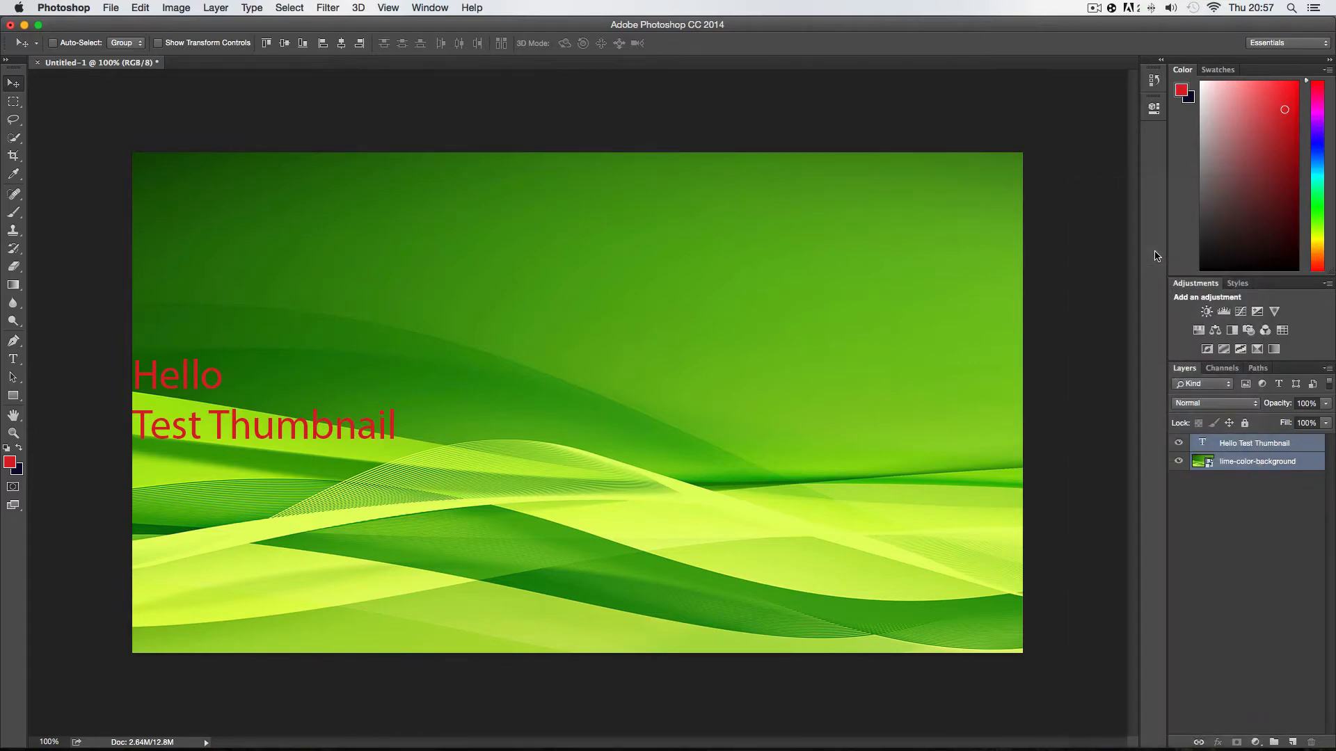
pyautogui.rightClick(1259, 446)
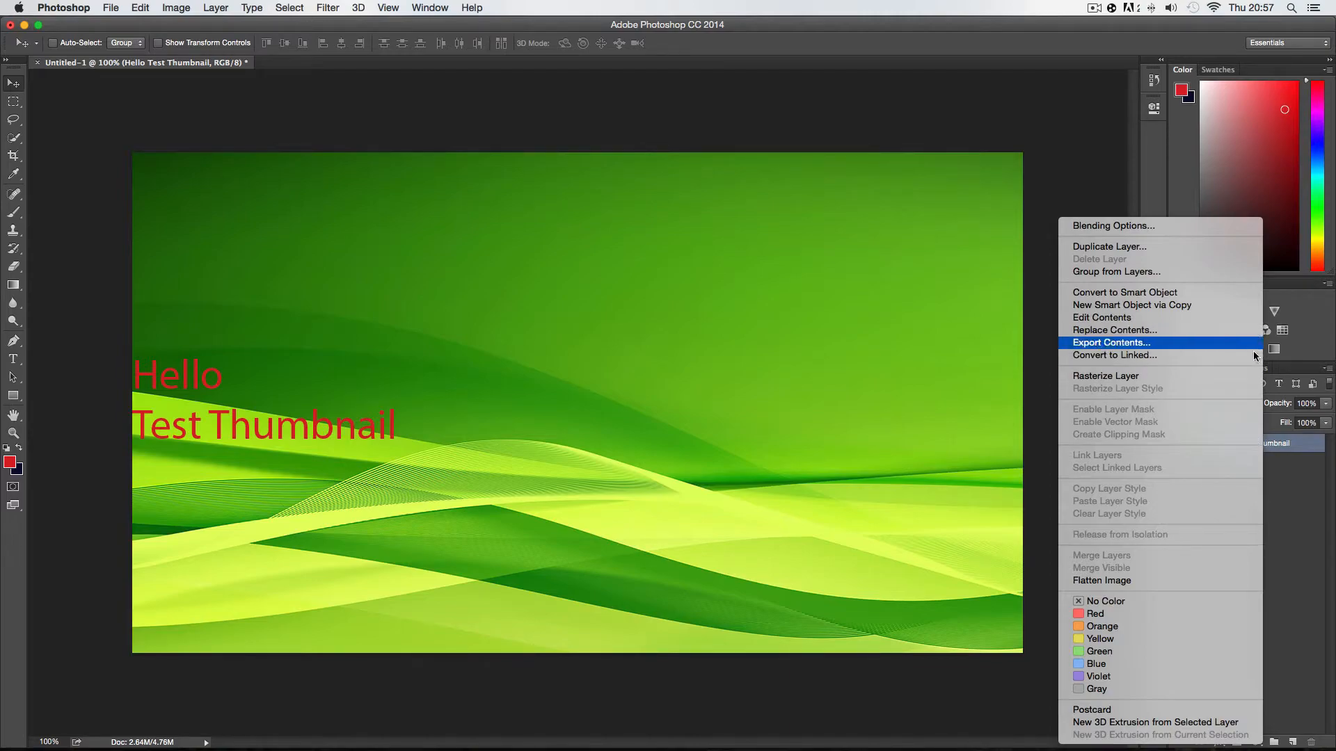
pyautogui.click(1277, 454)
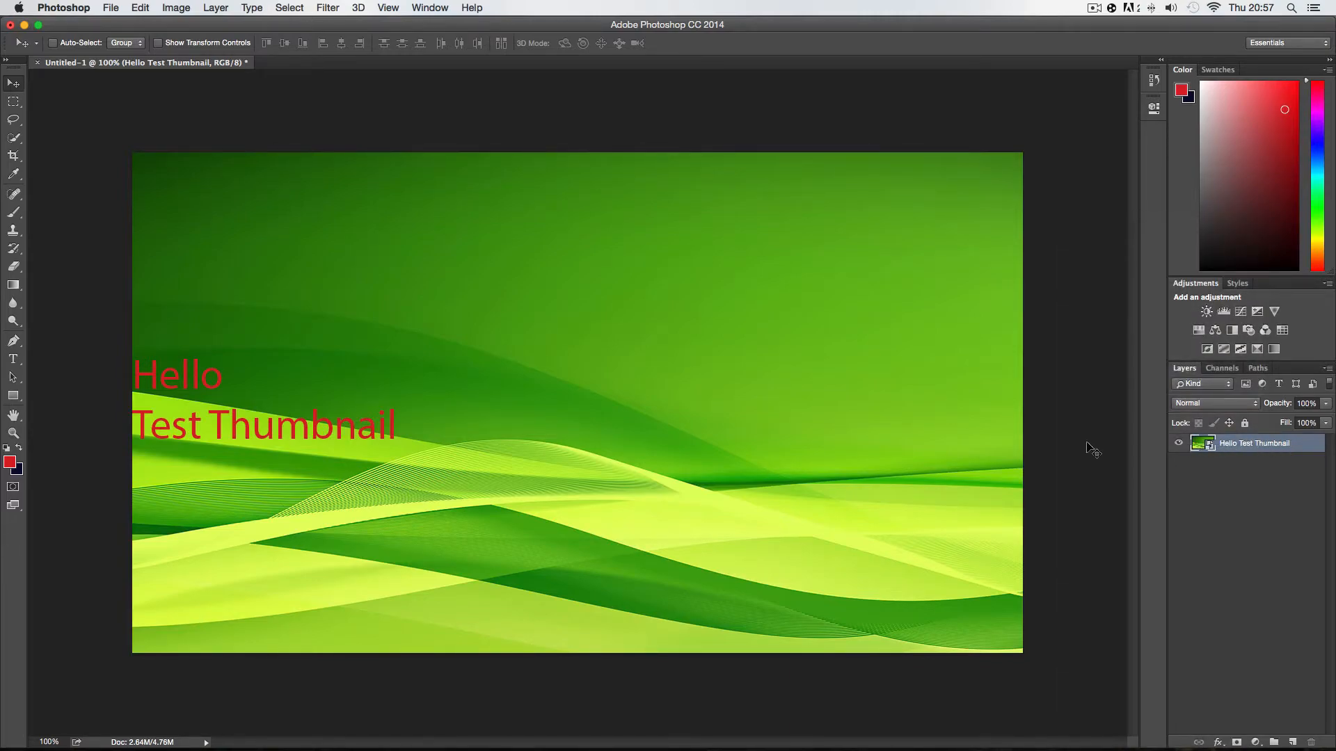
pyautogui.moveTo(201, 383)
pyautogui.mouseDown()
pyautogui.moveTo(256, 381)
pyautogui.moveTo(302, 358)
pyautogui.moveTo(210, 405)
pyautogui.moveTo(207, 386)
pyautogui.mouseUp()
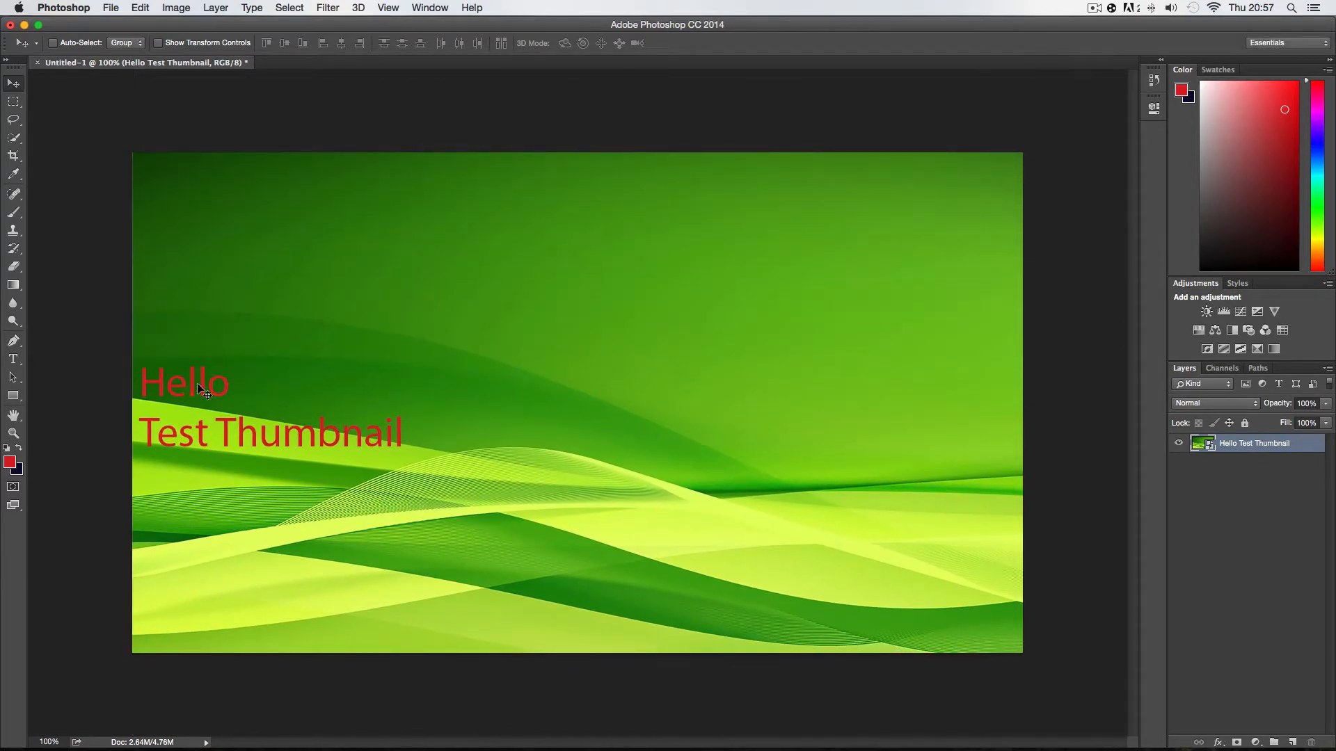
# - Start saving the document under a new name, thumbnail, in the Documents folder
pyautogui.click(112, 7)
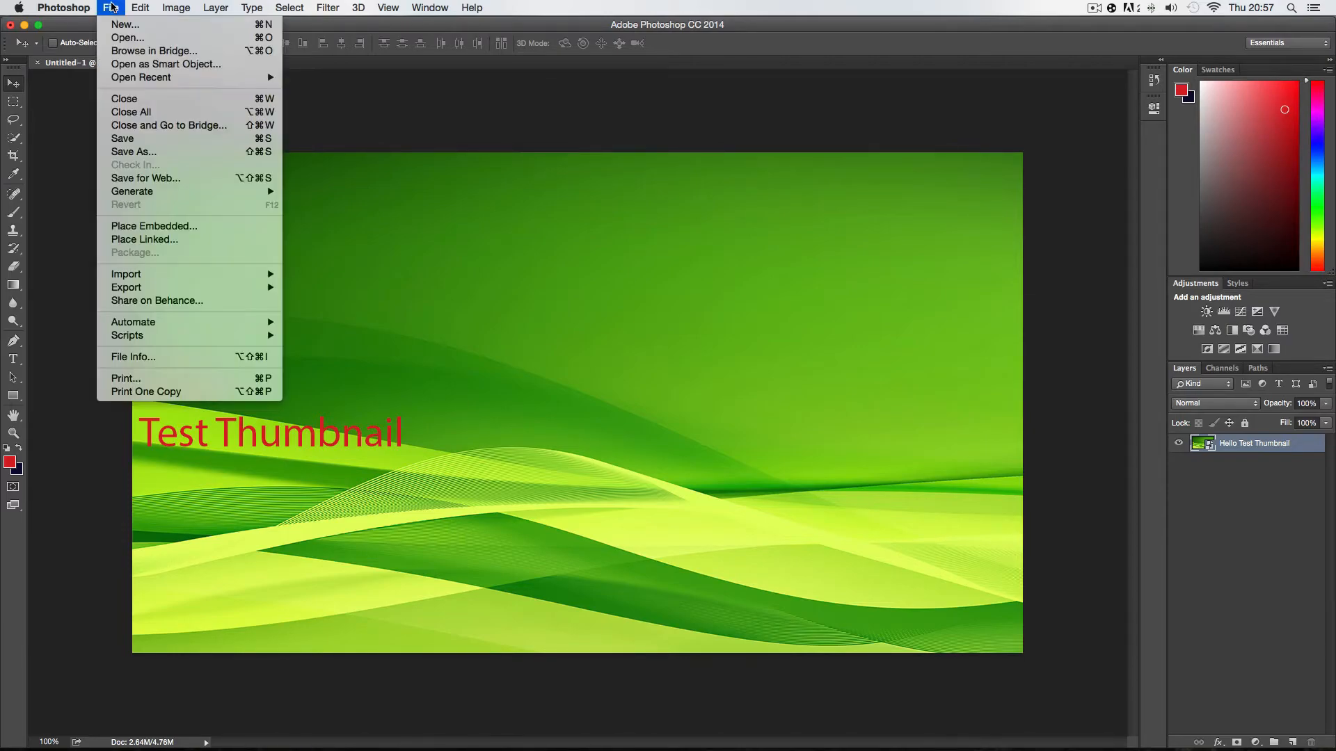
pyautogui.click(132, 151)
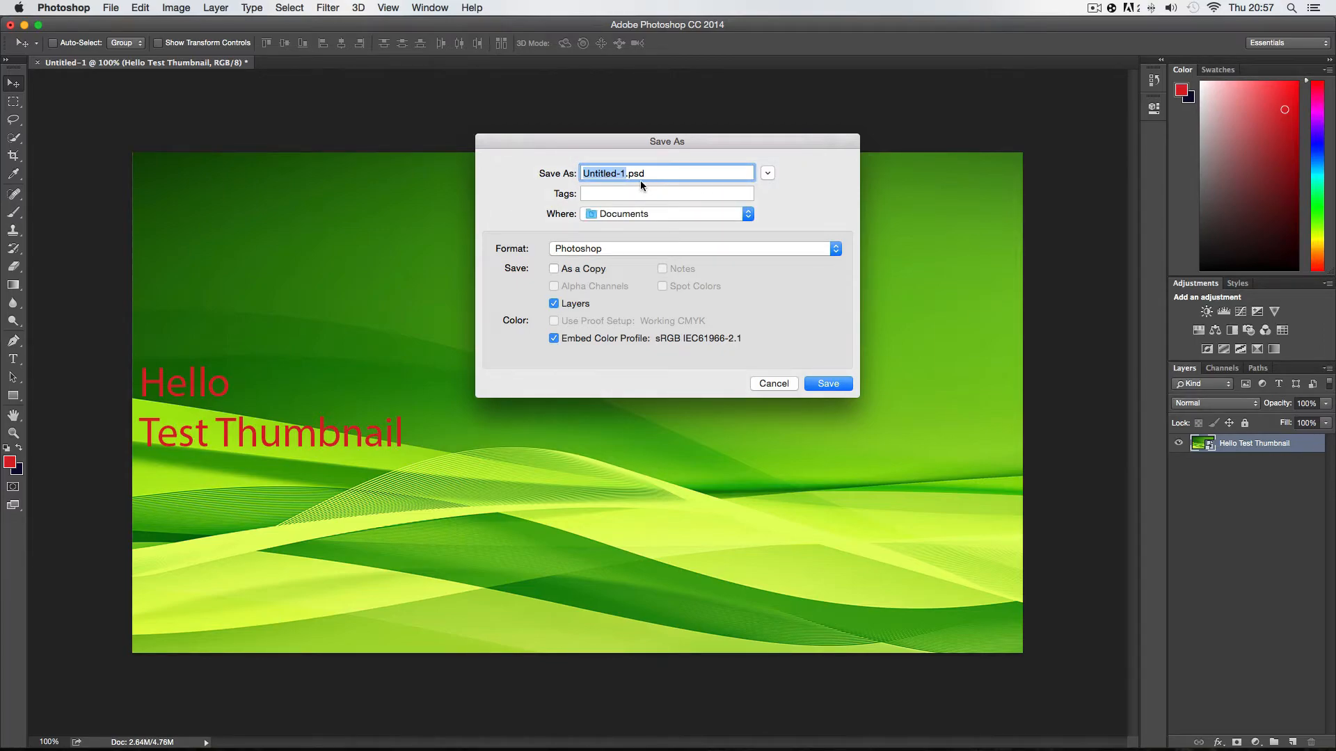
pyautogui.write('thin')
pyautogui.write('umb')
pyautogui.write('naoi')
pyautogui.press('BackSpace')
pyautogui.press('BackSpace')
pyautogui.press('BackSpace')
pyautogui.write('ail')
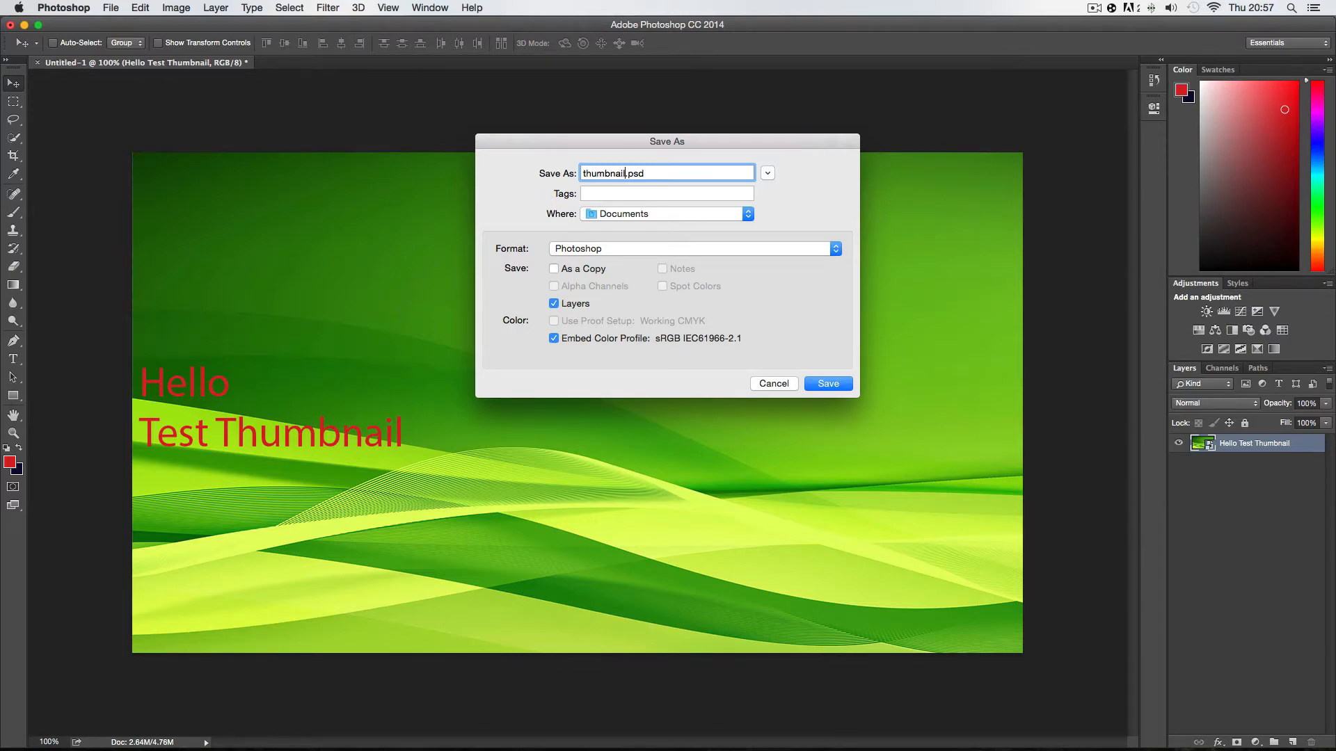
# - Save the file in PNG format with Smallest / Slow compression and no interlacing
pyautogui.click(614, 249)
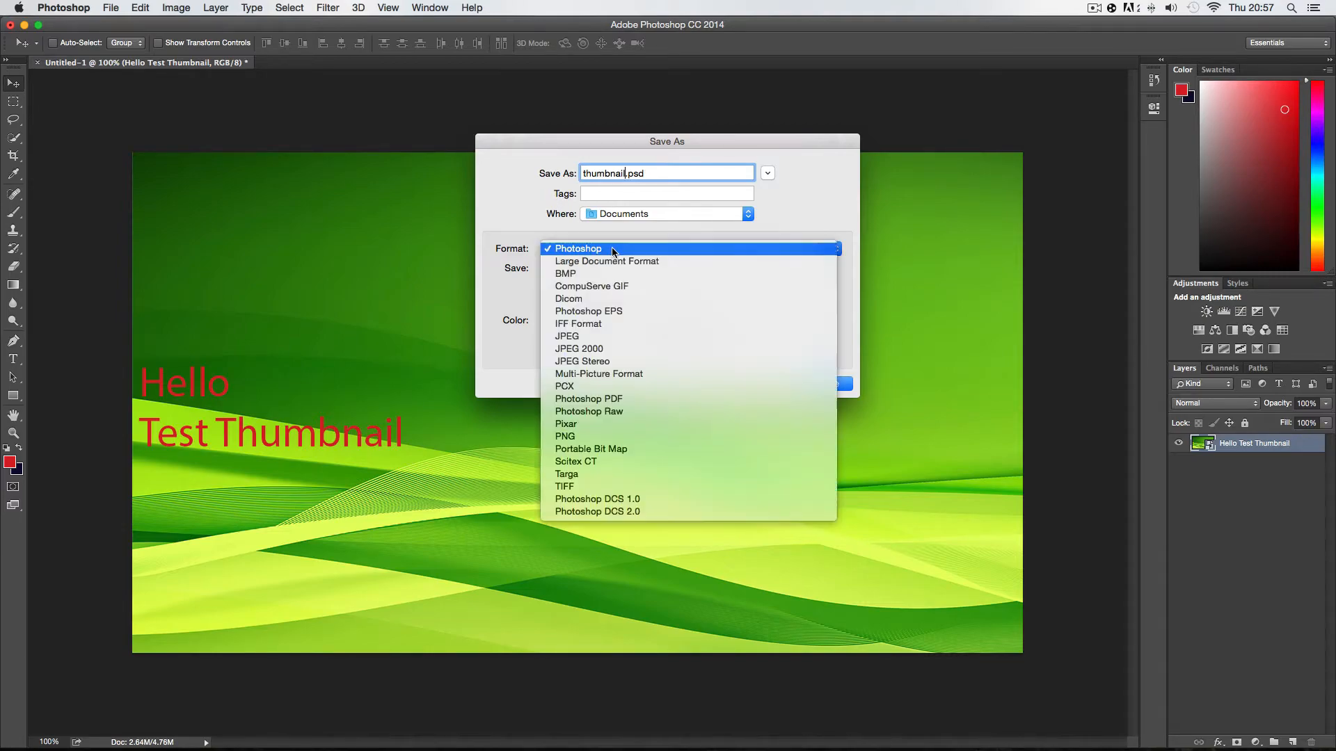
pyautogui.click(633, 435)
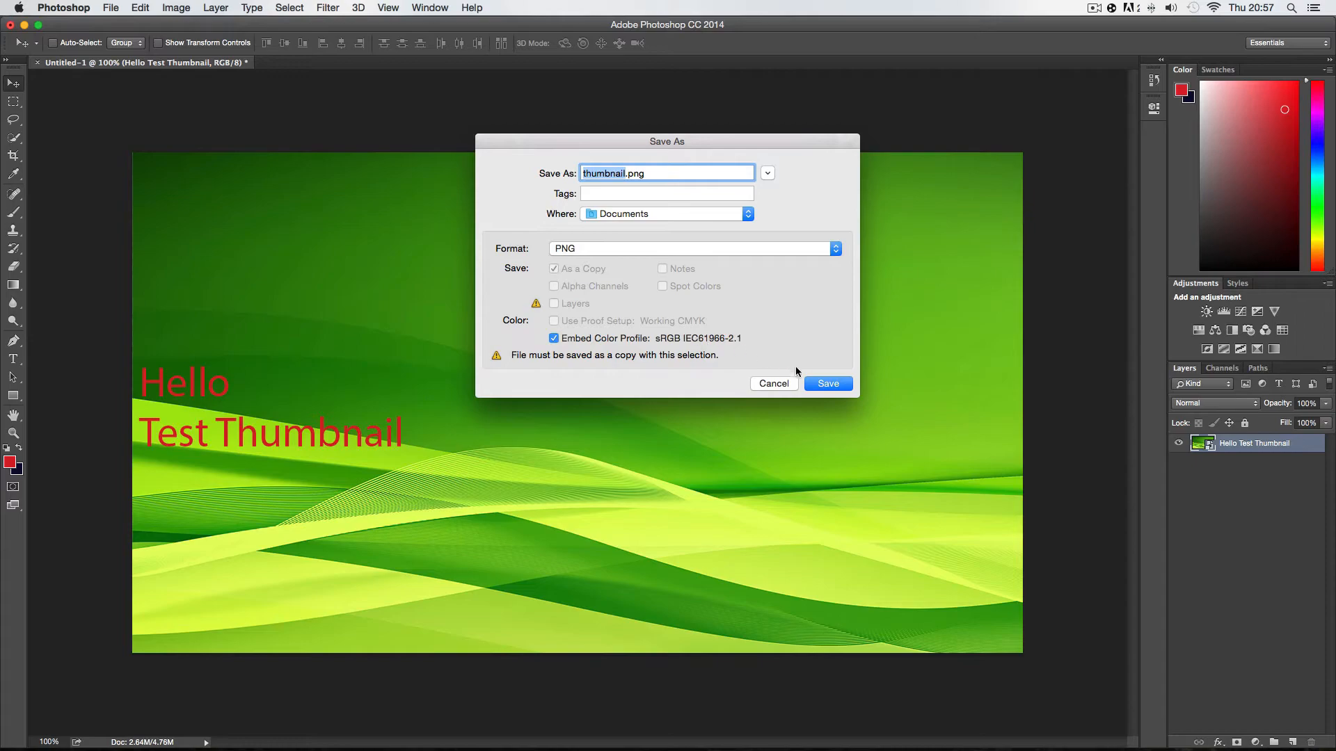
pyautogui.click(820, 385)
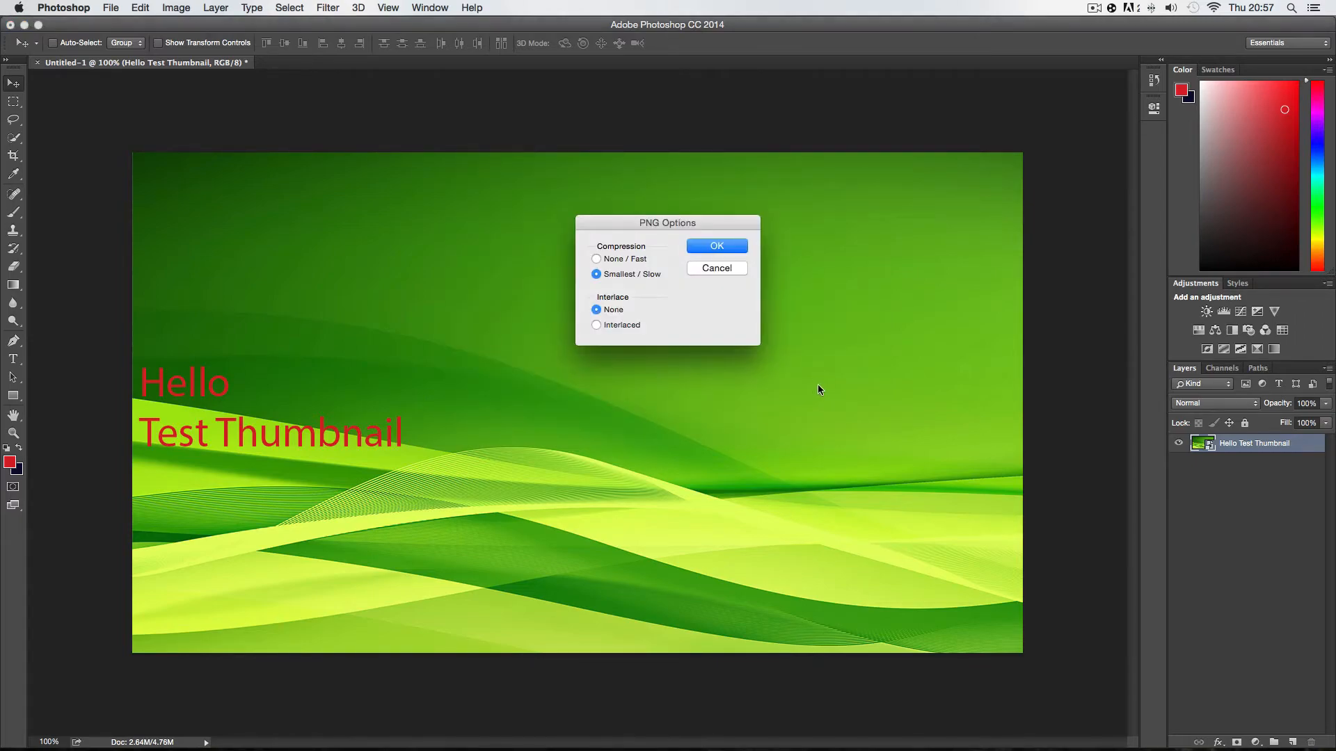
pyautogui.moveTo(679, 218); pyautogui.dragTo(680, 184)
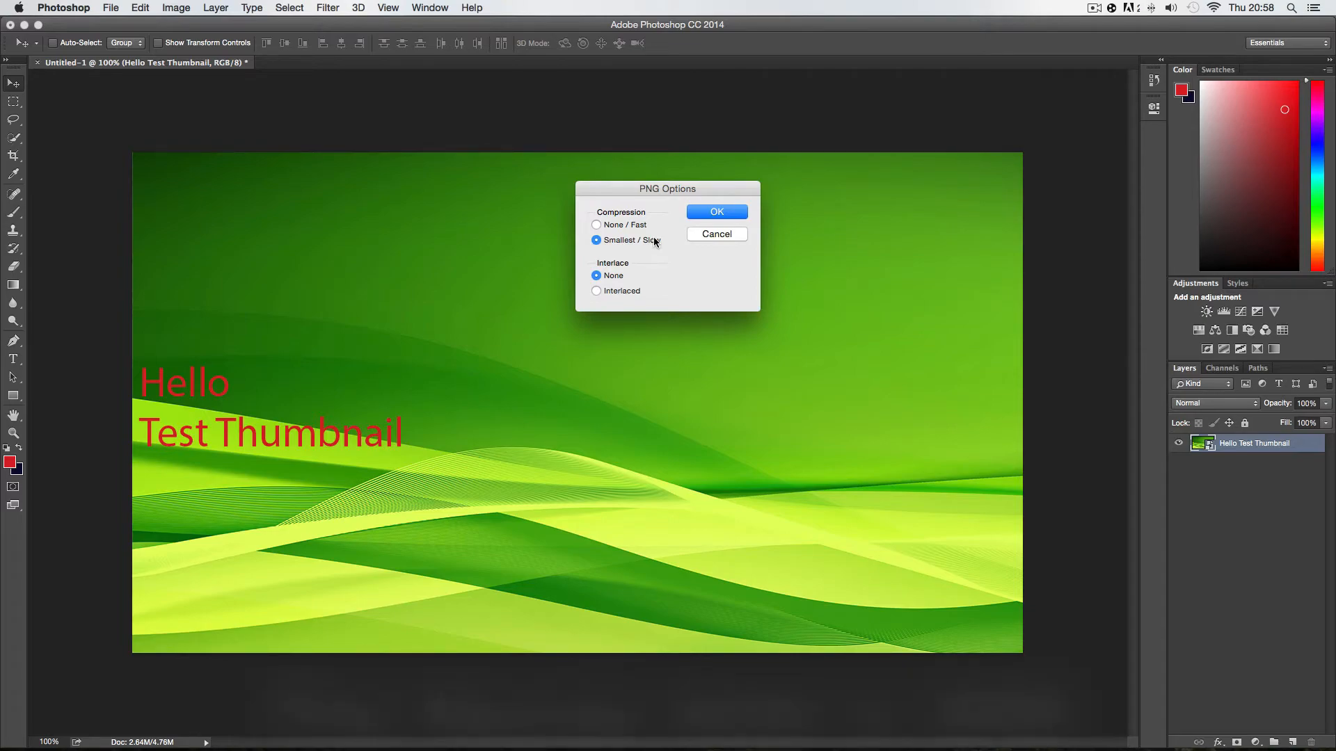
pyautogui.click(635, 226)
pyautogui.click(618, 240)
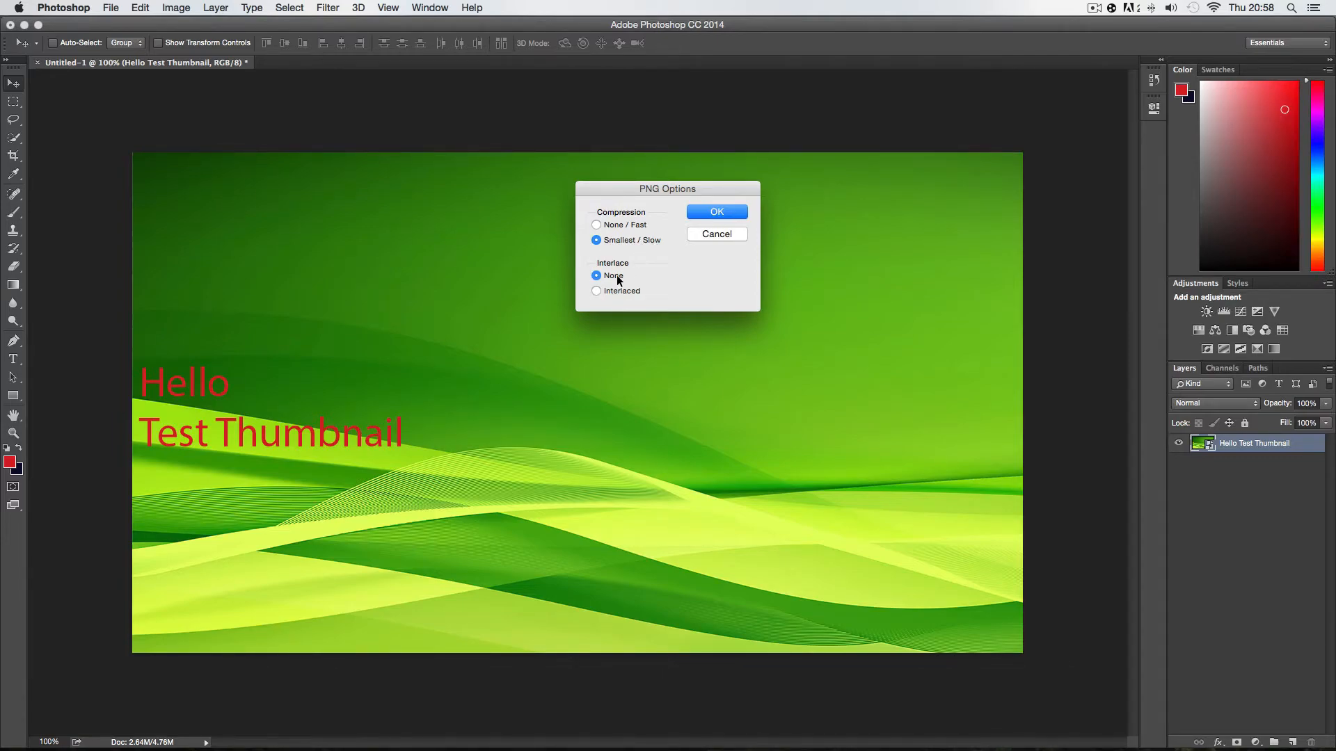
pyautogui.click(725, 211)
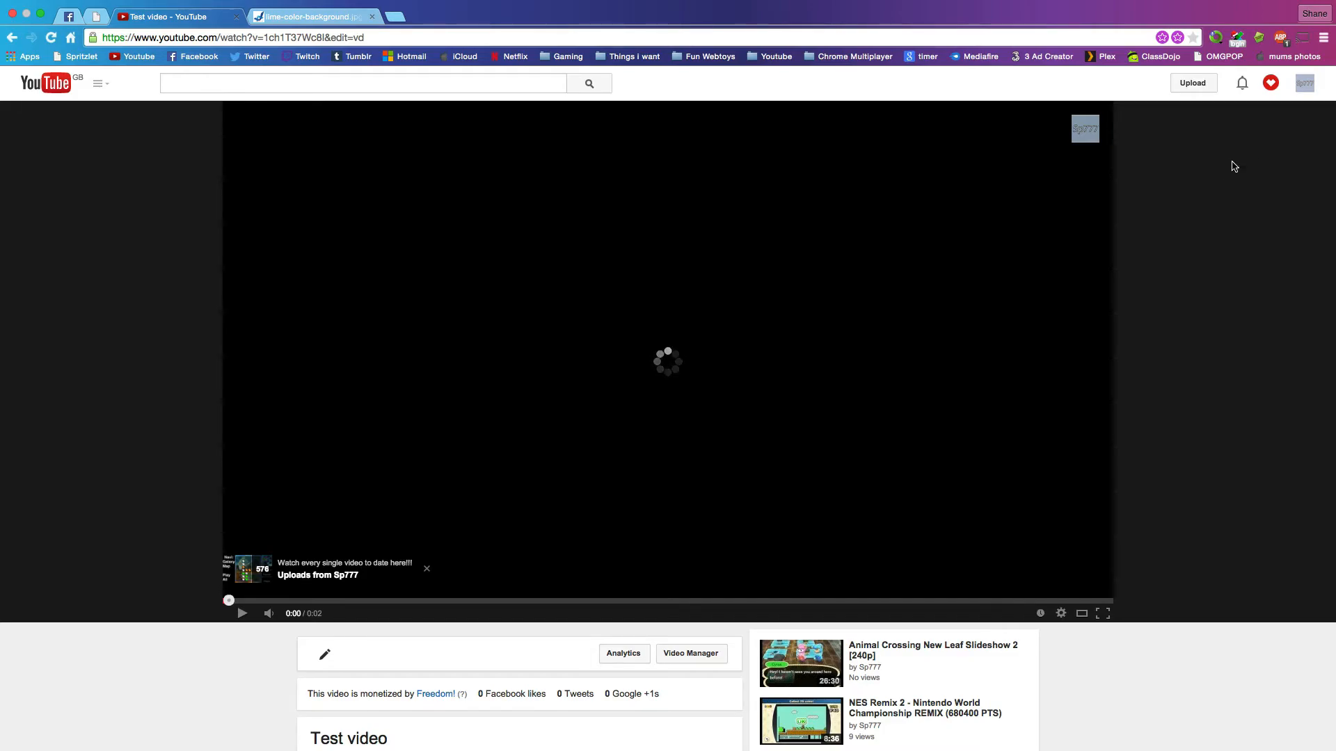
# - Switch to YouTube, open Test video for editing from the Video Manager, and review the custom thumbnail requirements
pyautogui.click(691, 653)
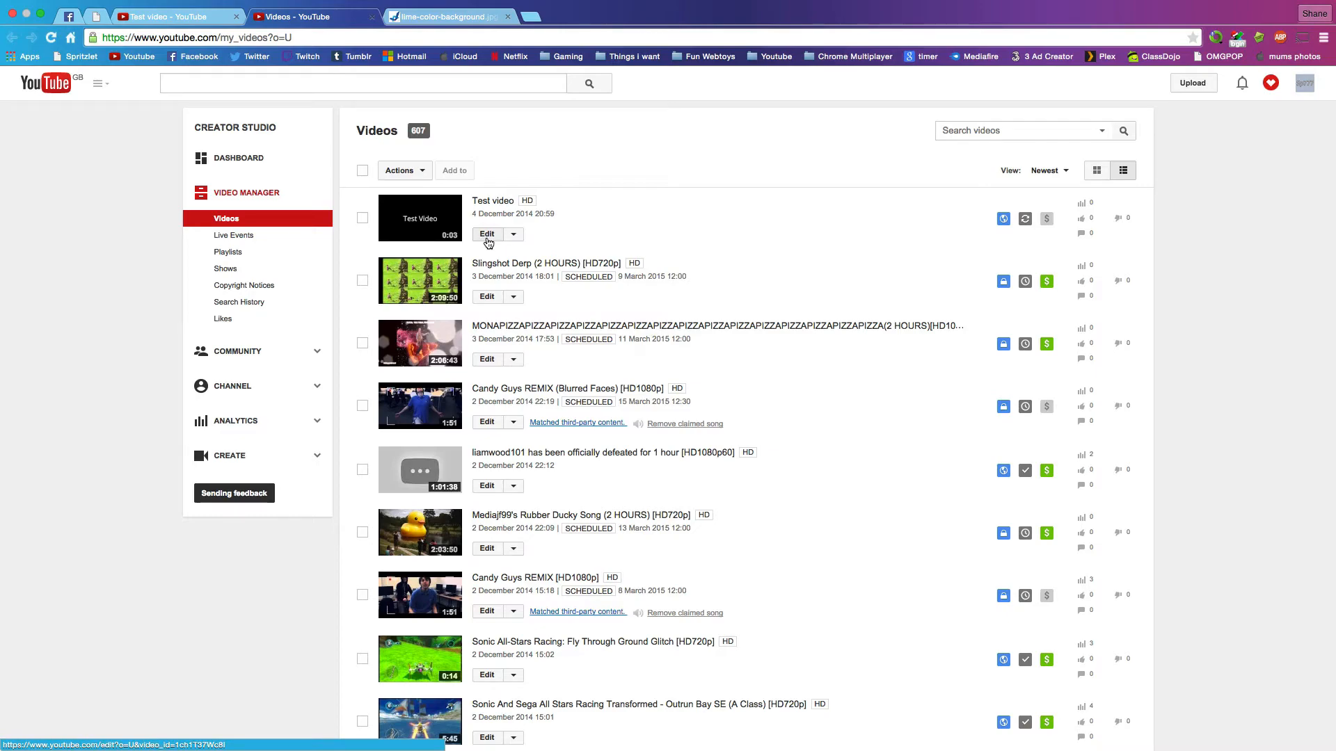
pyautogui.click(487, 238)
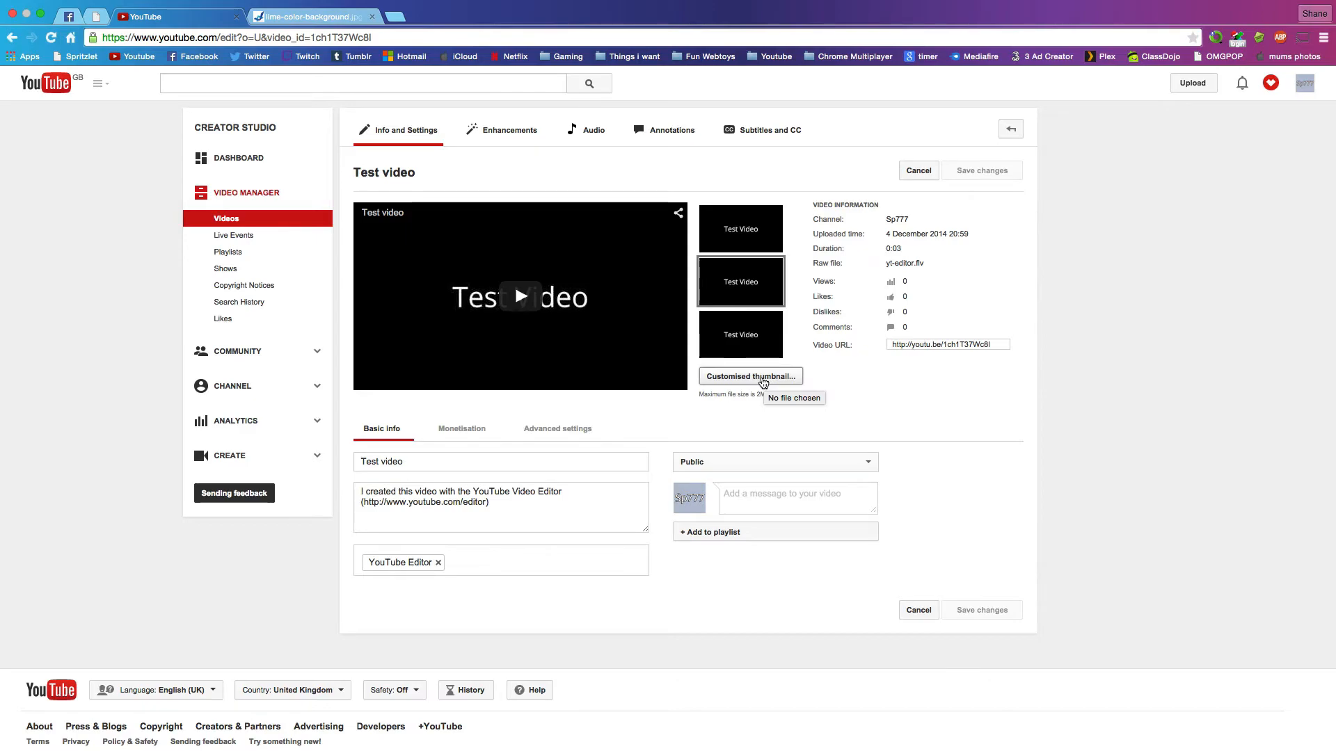
pyautogui.moveTo(758, 397)
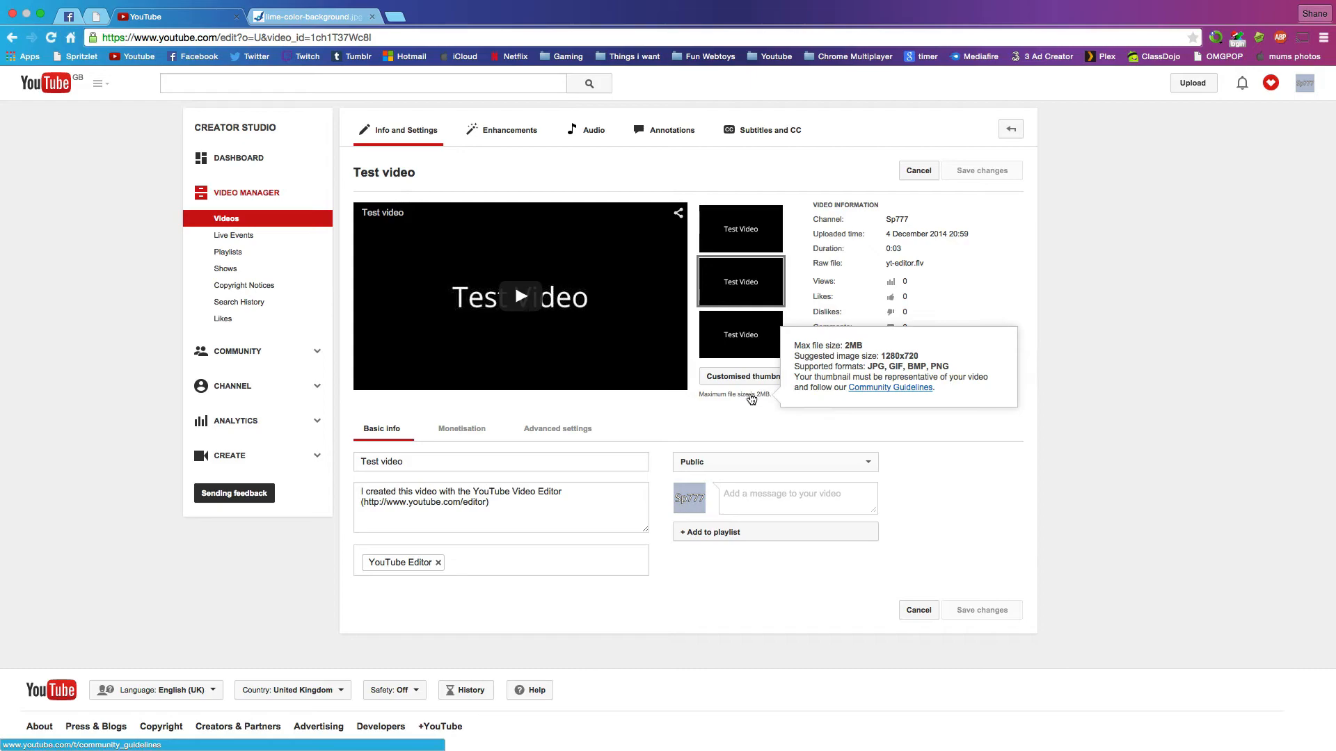
pyautogui.moveTo(928, 366); pyautogui.dragTo(952, 366)
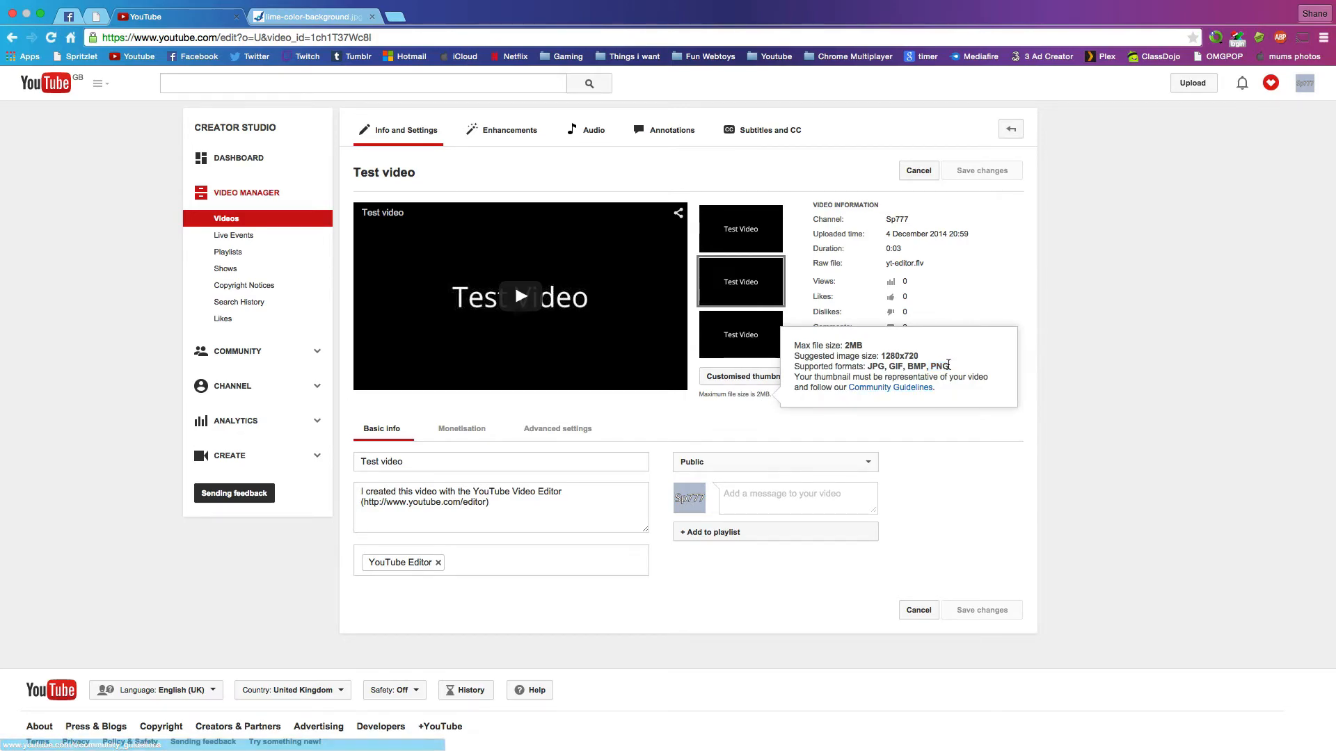
# - Upload the green thumbnail image as the customised thumbnail for Test video and save the changes
pyautogui.scroll(-1, 875, 412)
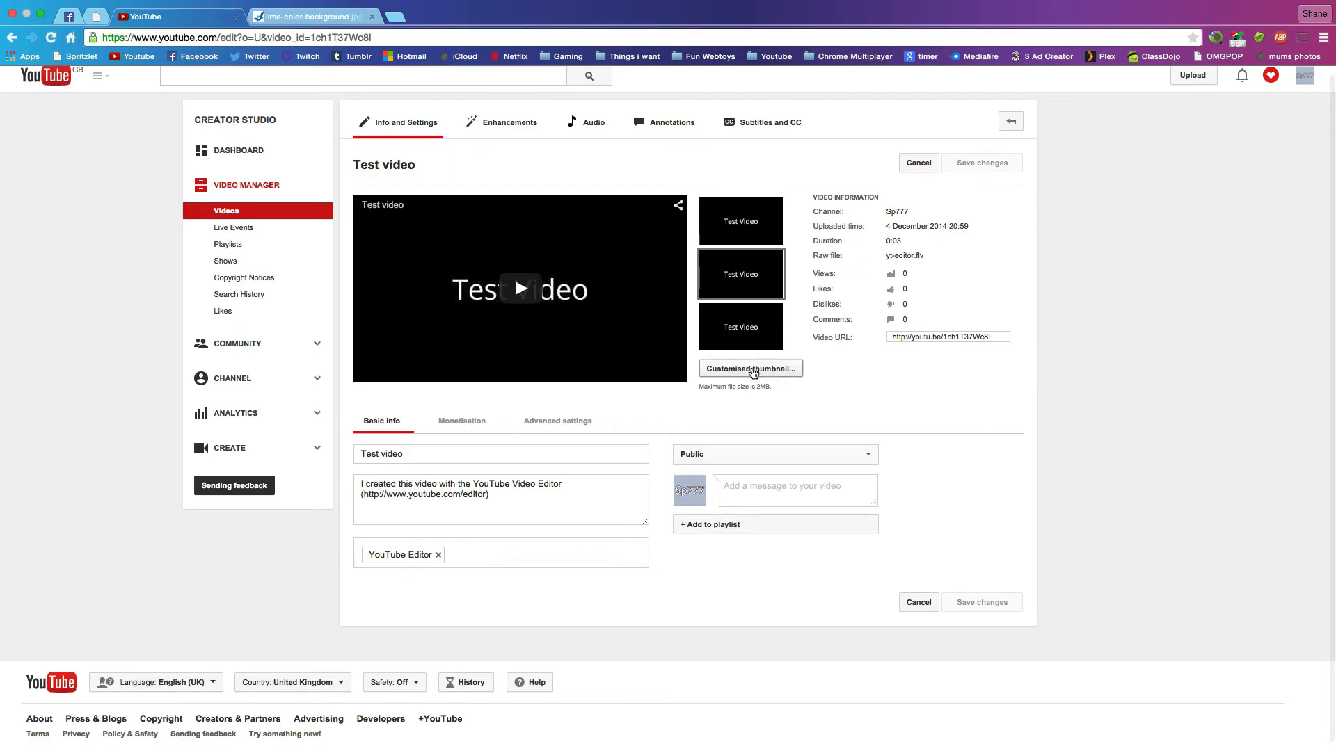
pyautogui.click(745, 370)
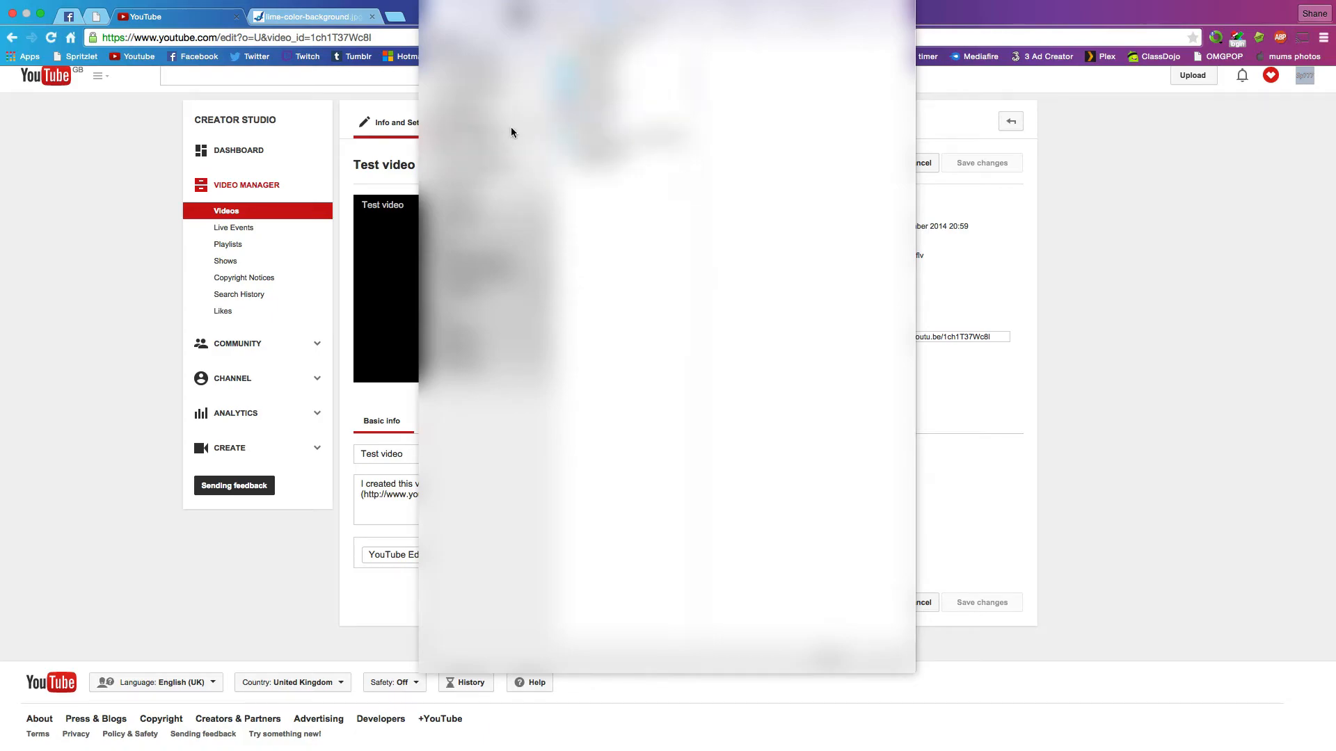
pyautogui.click(599, 153)
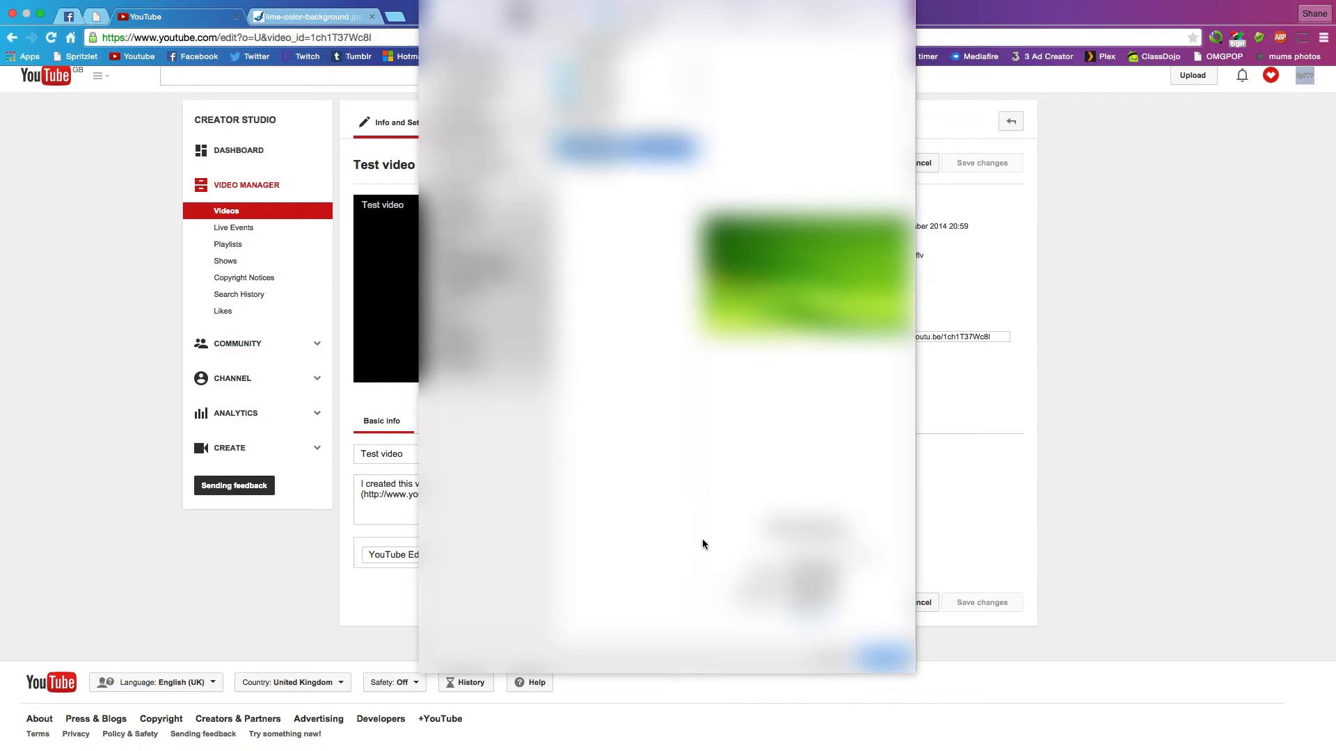
pyautogui.click(881, 657)
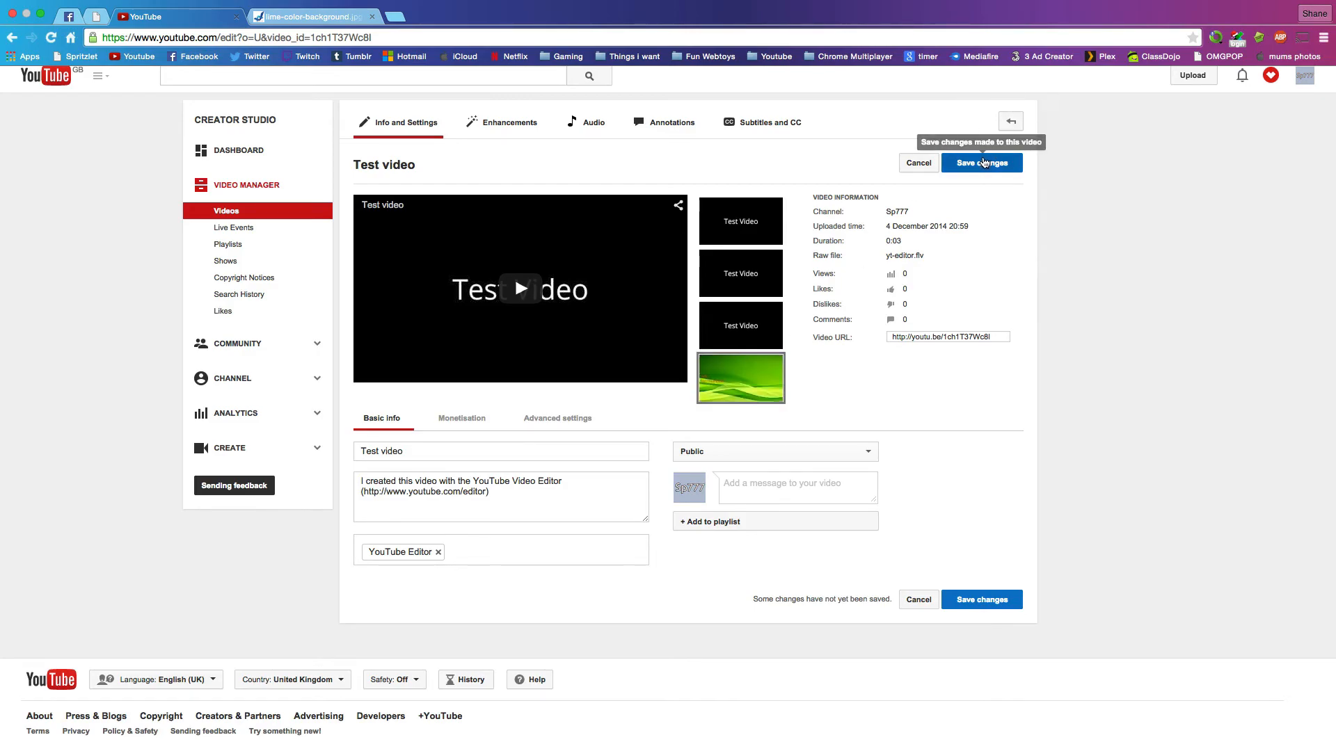
pyautogui.click(980, 164)
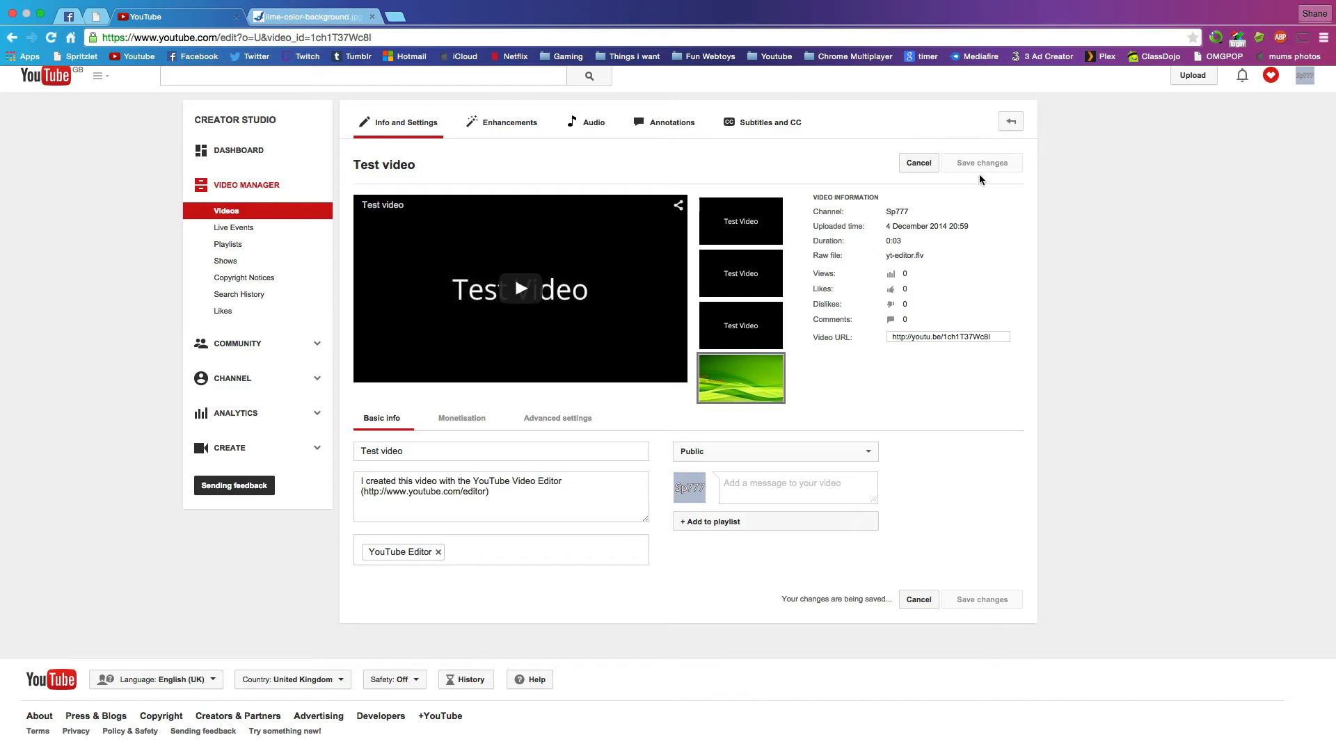